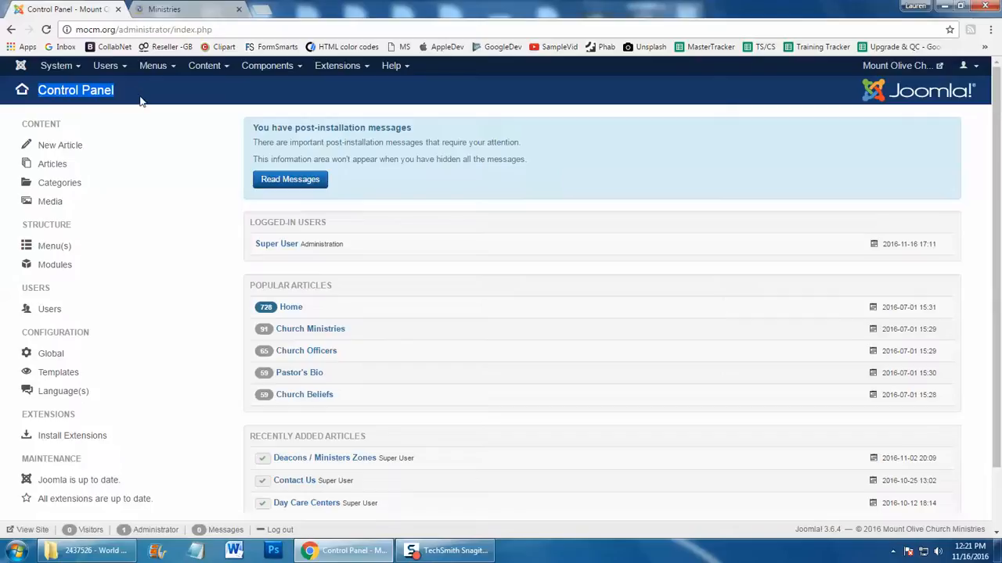
# Open the Ministers article from the article list for editing.
pyautogui.click(137, 102)
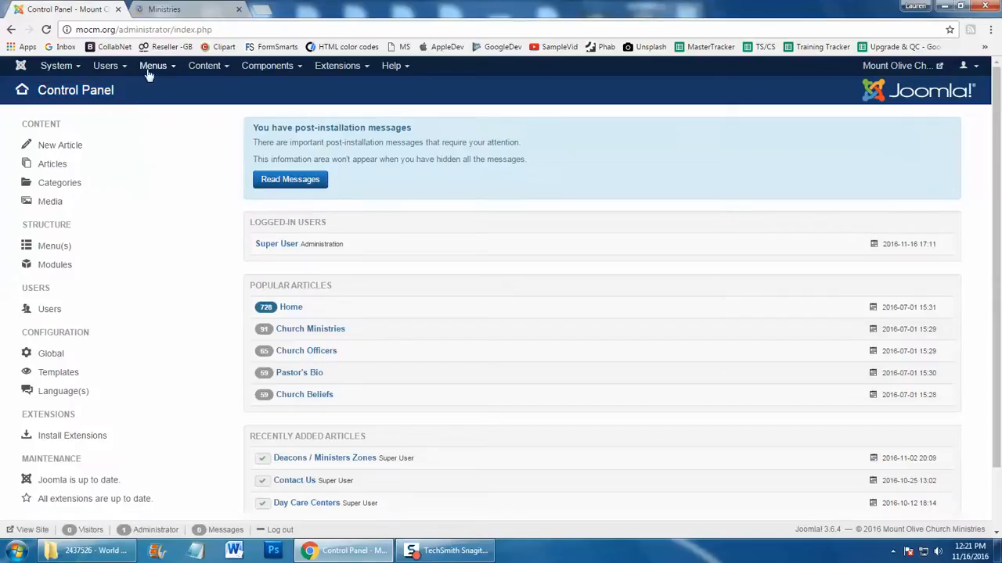
pyautogui.click(206, 69)
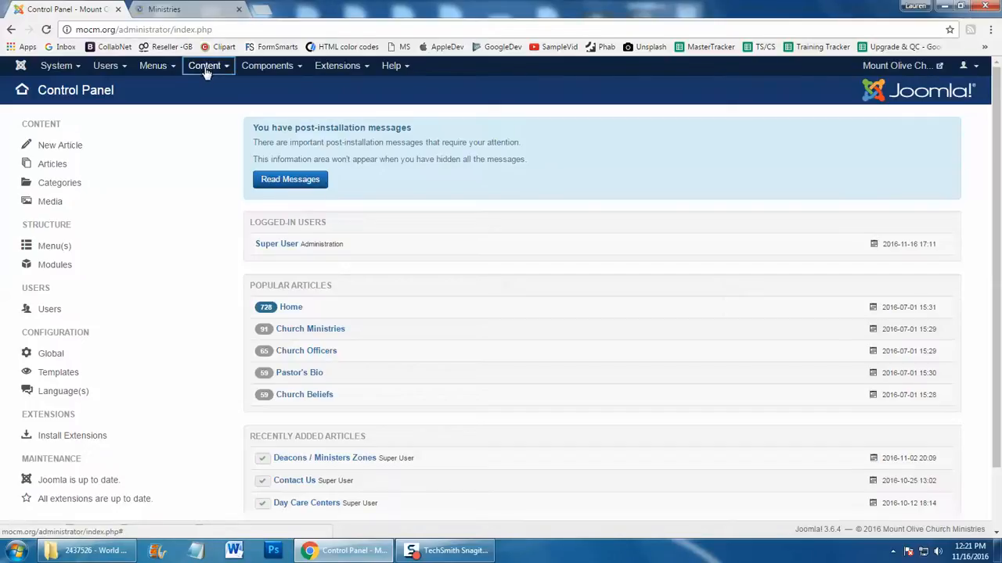
pyautogui.moveTo(207, 85)
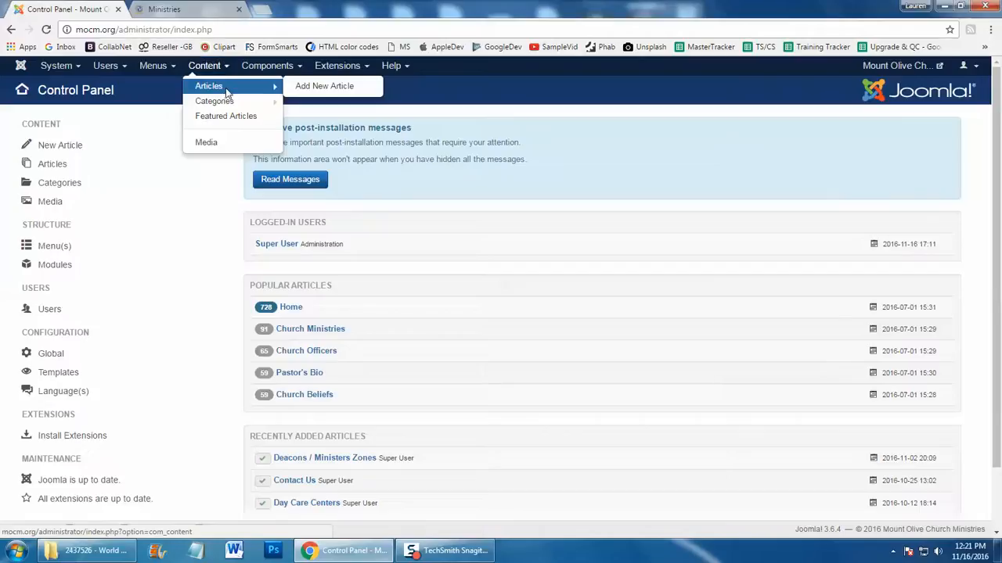
pyautogui.click(227, 92)
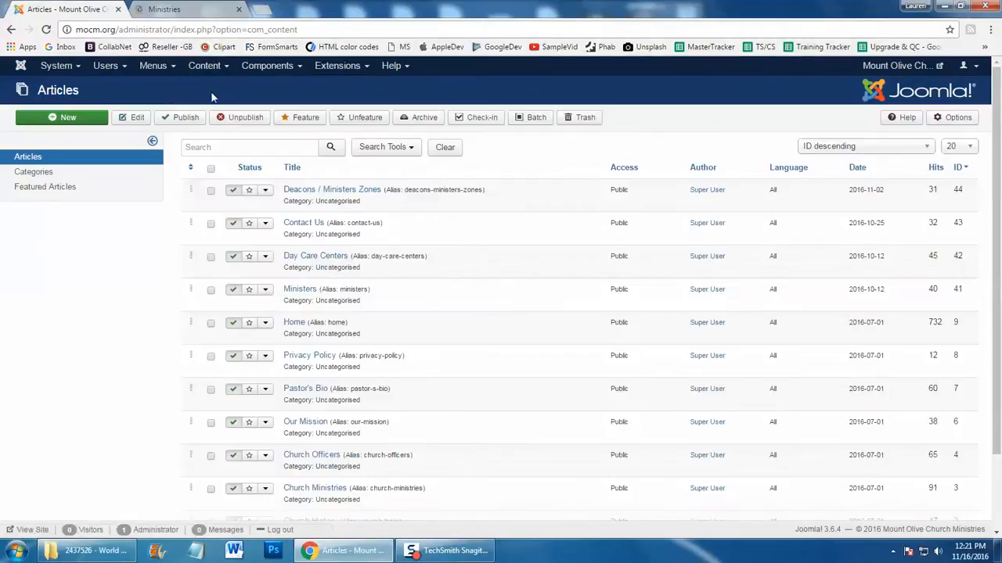
pyautogui.moveTo(76, 89); pyautogui.dragTo(33, 93)
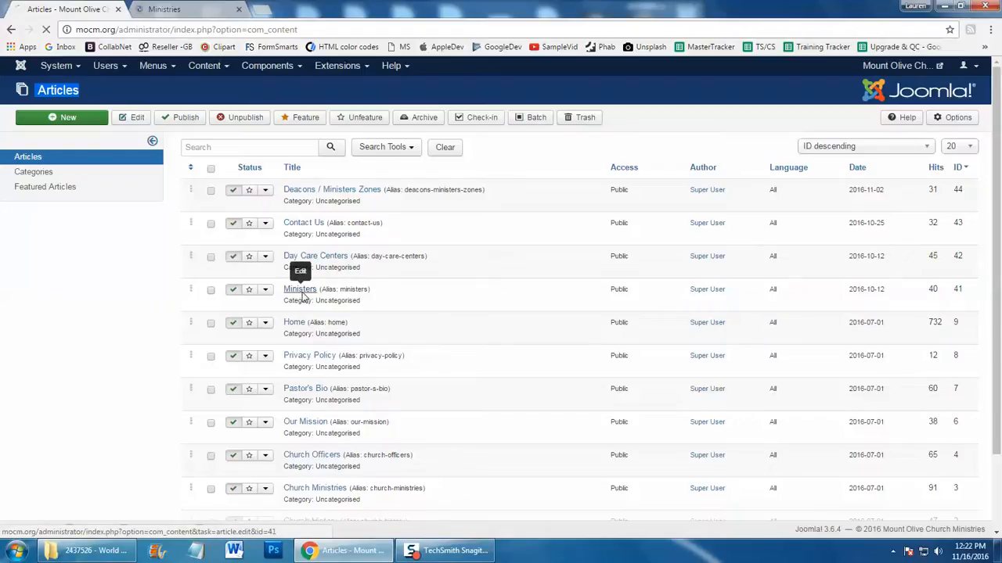
pyautogui.click(300, 290)
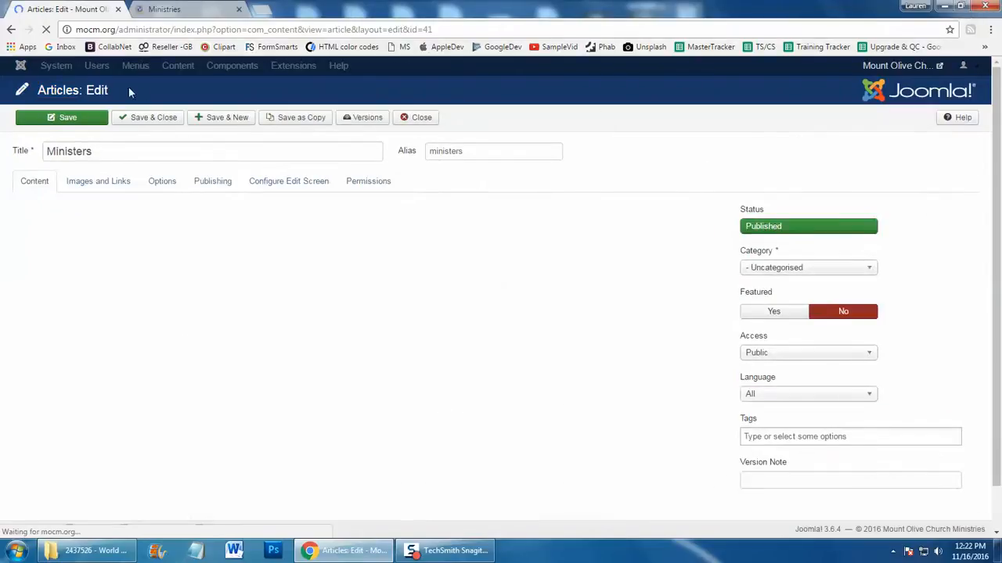
# Add the line "Start typing to add text!" below the list of ministers in the article body.
pyautogui.moveTo(129, 93); pyautogui.dragTo(36, 91)
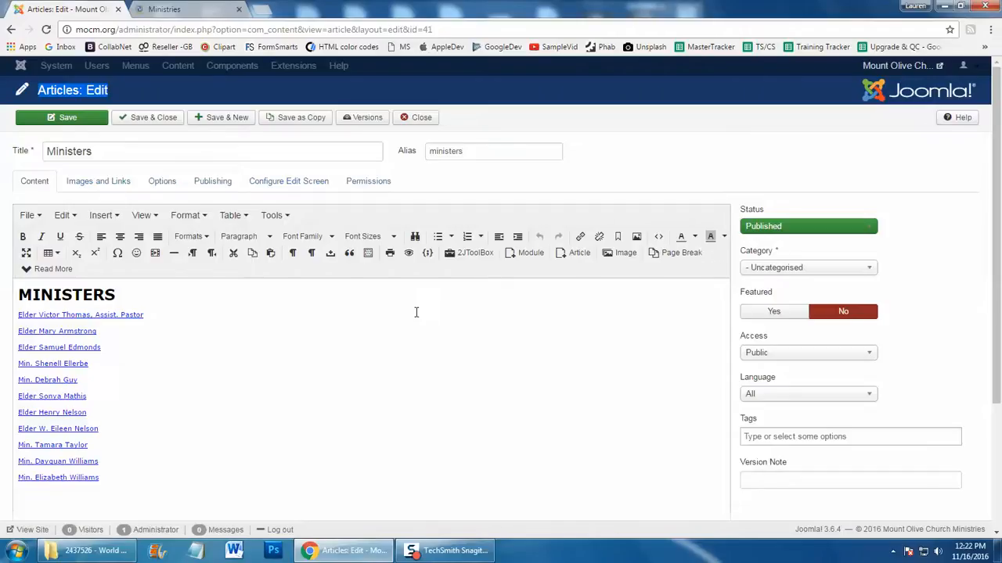
pyautogui.scroll(-1, 392, 317)
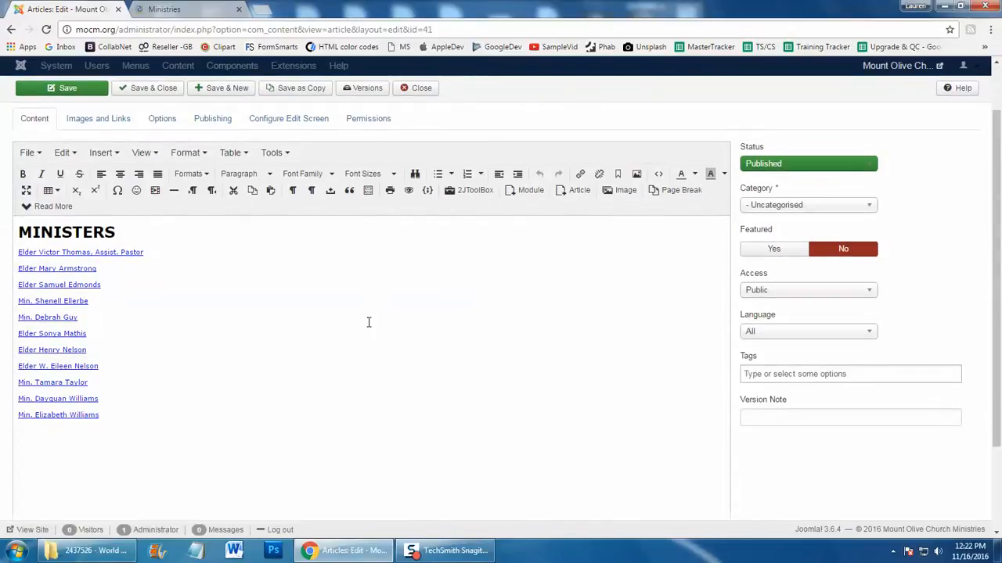
pyautogui.click(185, 414)
pyautogui.press('Return')
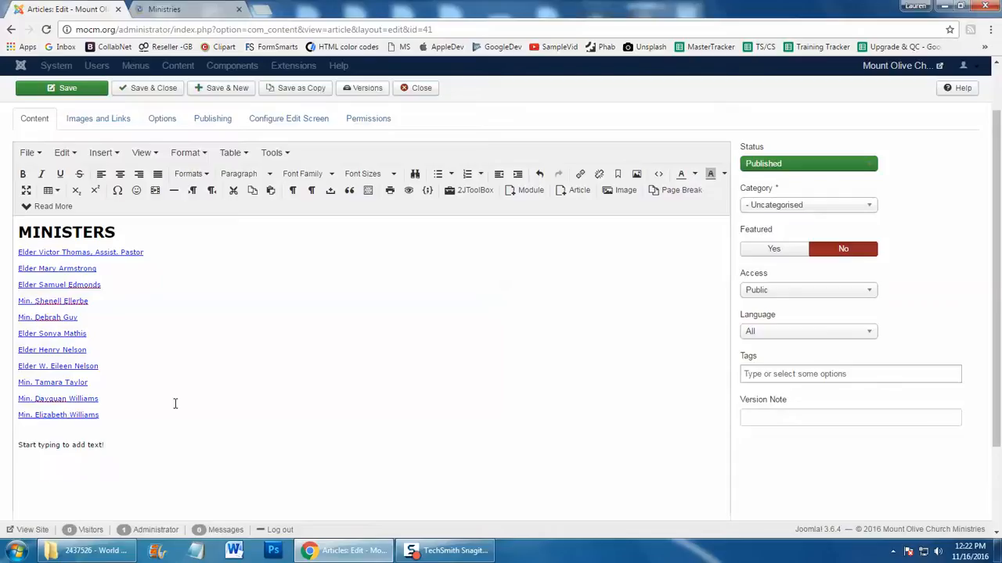
# Make the "Start typing to add text!" line bold, italic, underlined and centred.
pyautogui.moveTo(107, 444); pyautogui.dragTo(16, 445)
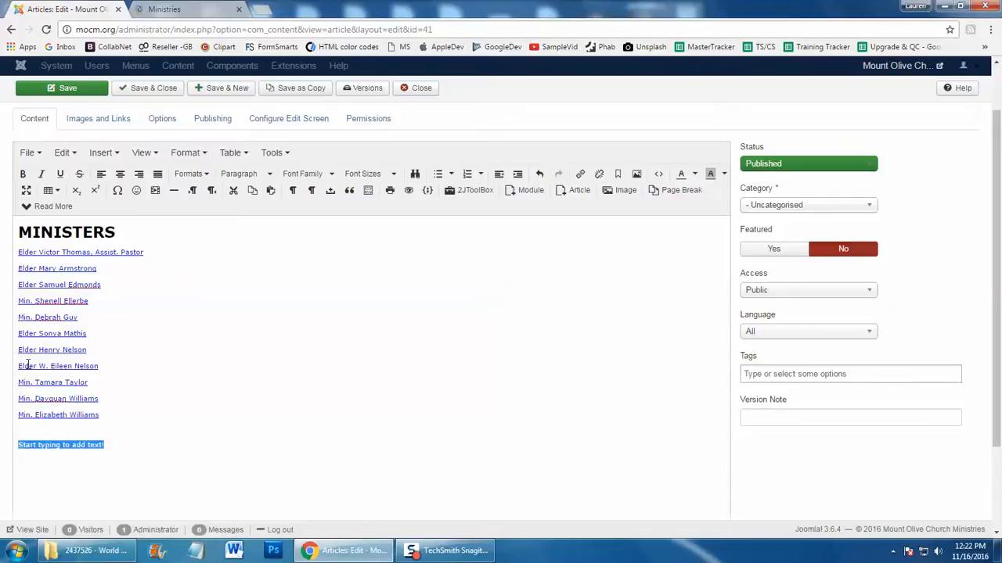
pyautogui.click(24, 173)
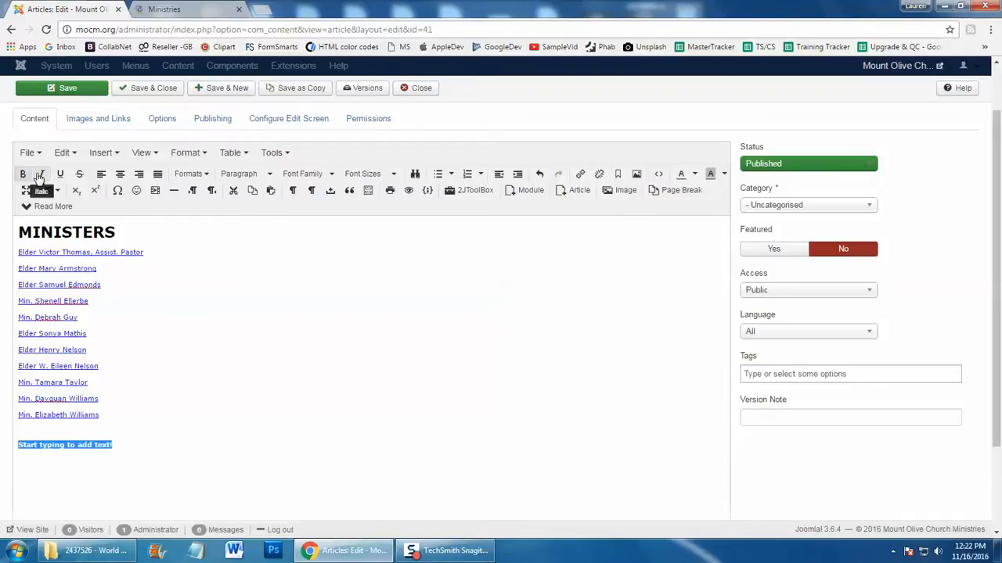
pyautogui.click(40, 174)
pyautogui.click(60, 174)
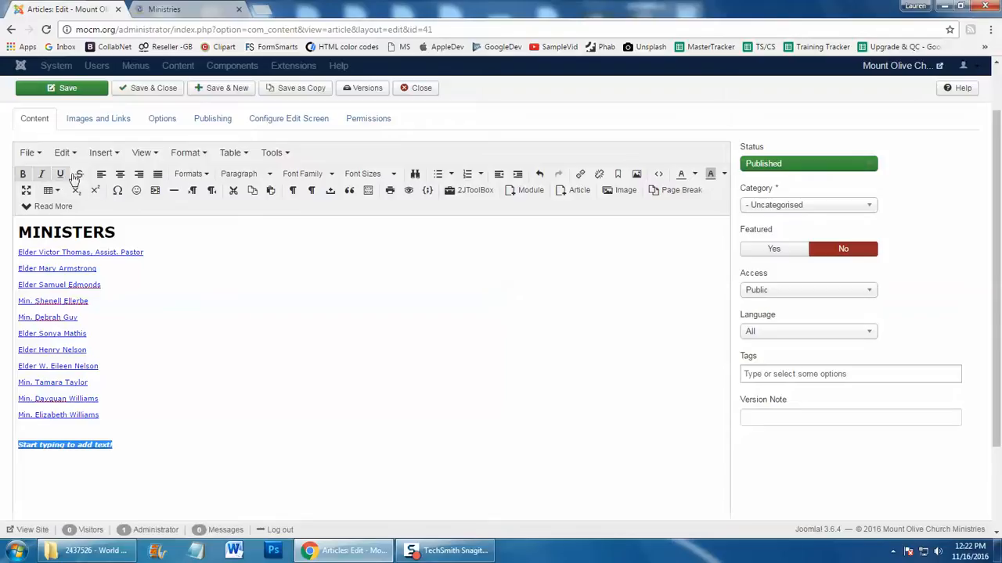
pyautogui.click(120, 175)
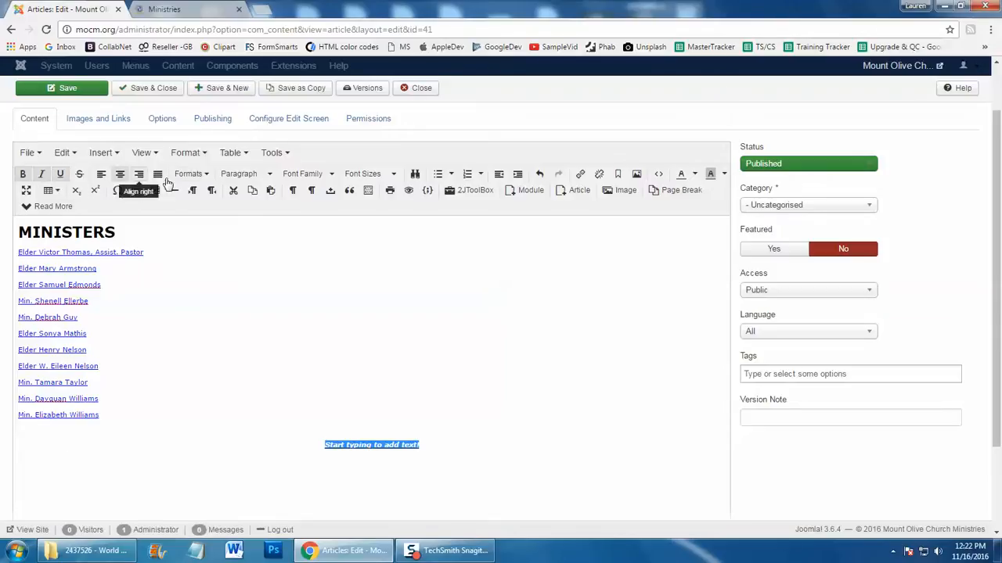
# Set the font size of the "Start typing to add text!" line to 18pt.
pyautogui.click(302, 180)
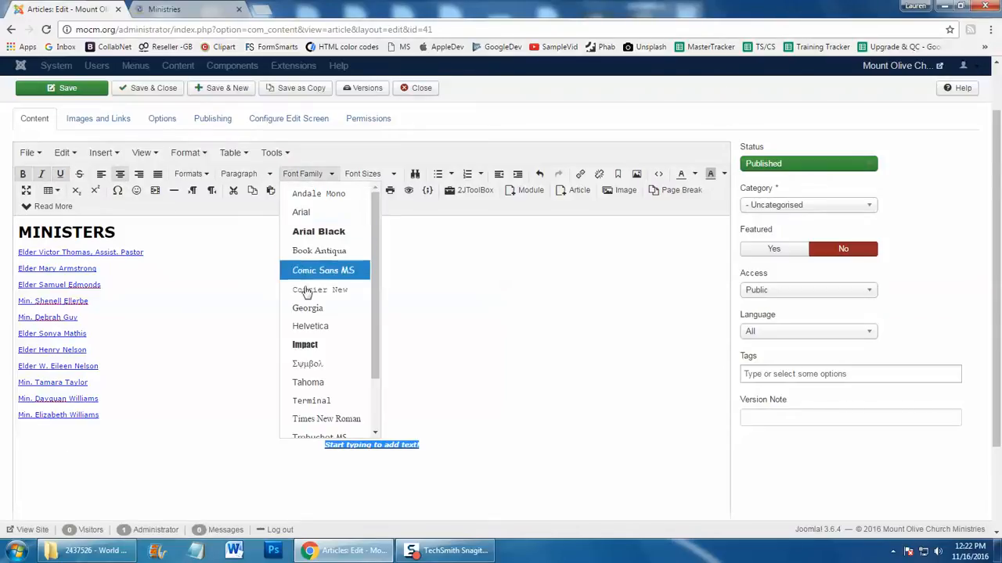
pyautogui.click(364, 174)
pyautogui.click(363, 174)
pyautogui.click(360, 265)
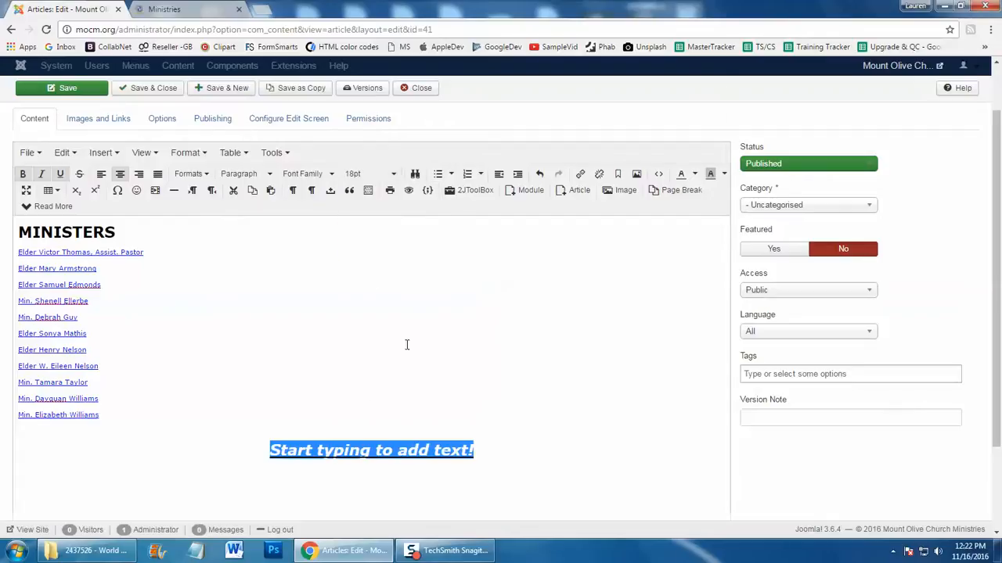
# Start a new line below the added text, dismiss the Windows color scheme prompt and open the image insertion dialog.
pyautogui.click(501, 454)
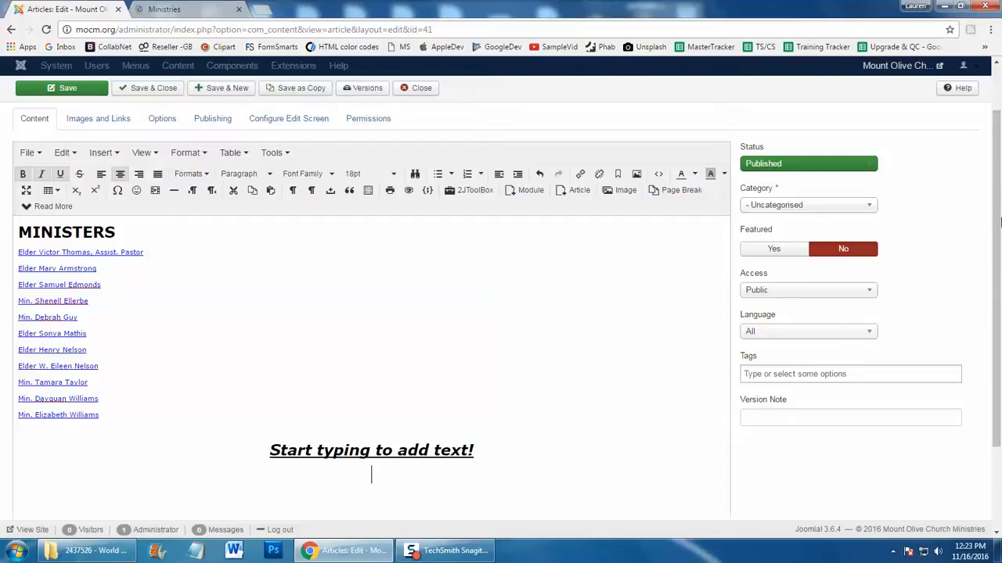
pyautogui.scroll(-1, 996, 198)
pyautogui.scroll(-2, 996, 198)
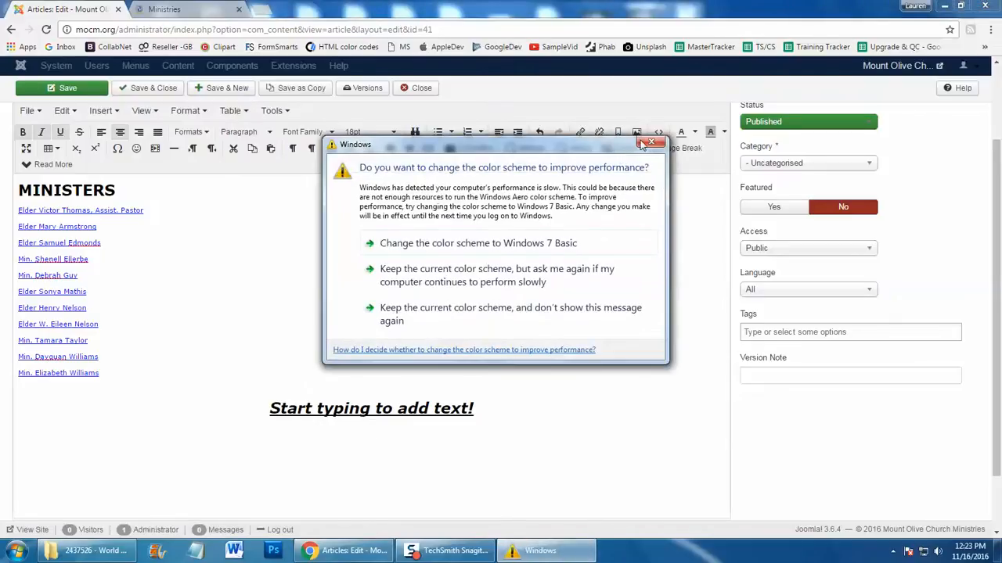
pyautogui.click(649, 144)
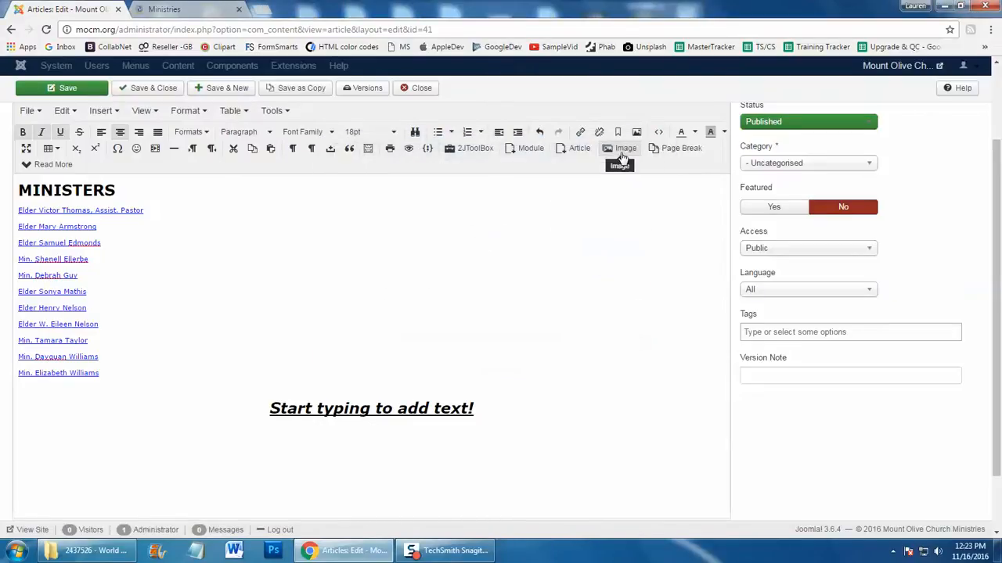
pyautogui.click(622, 152)
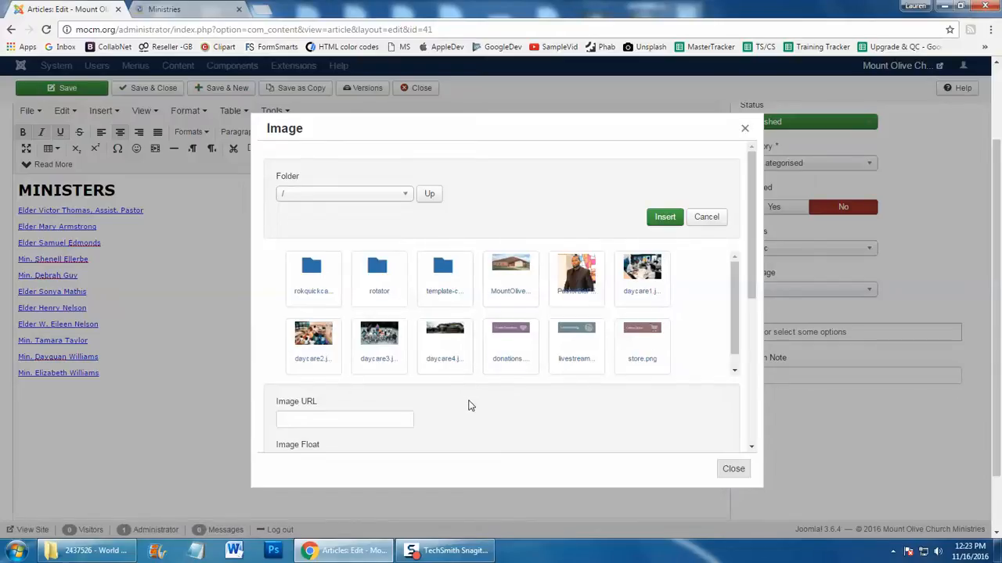
# Upload sample_photo.jpeg from the Desktop to the site's root image folder.
pyautogui.scroll(-3, 470, 407)
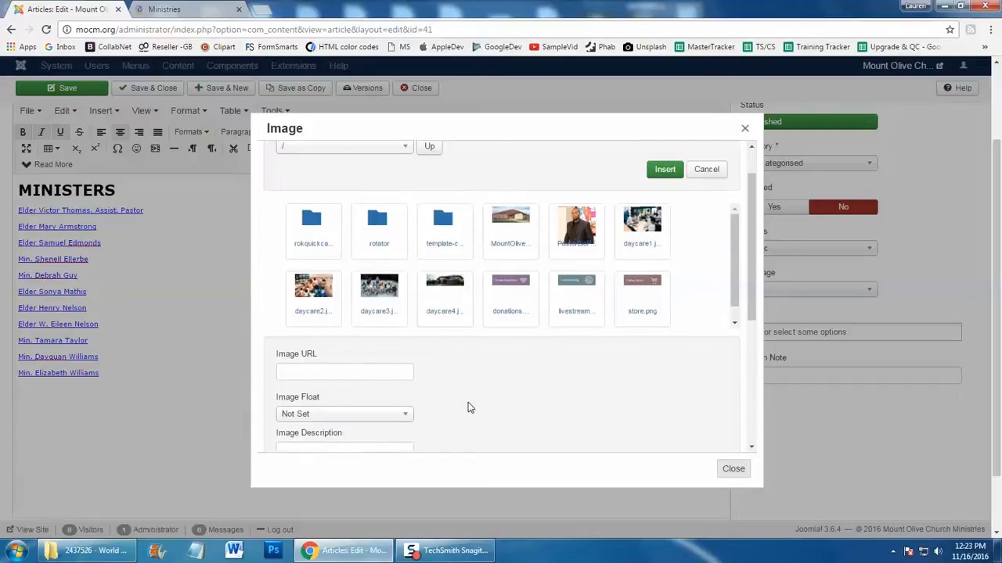
pyautogui.scroll(-4, 470, 407)
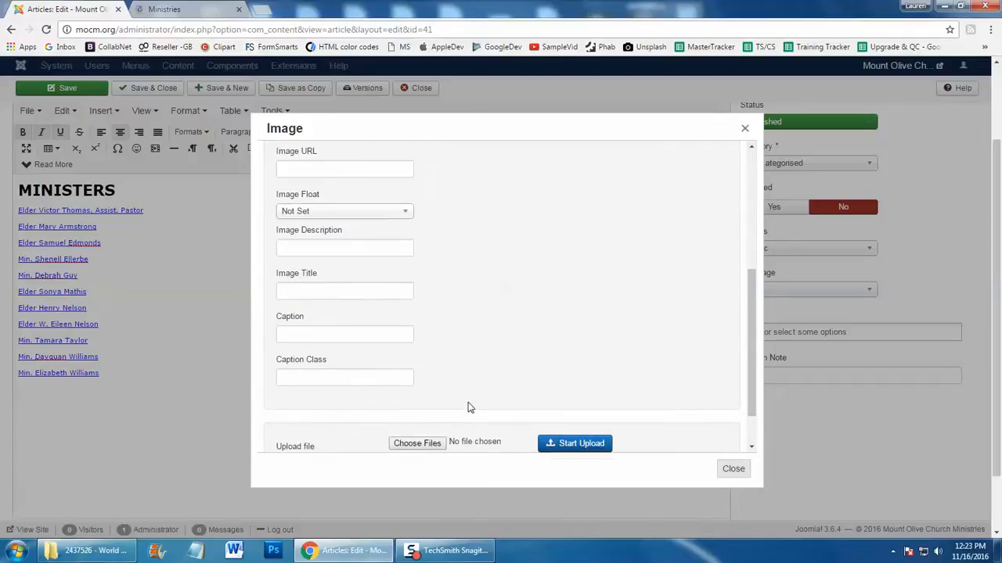
pyautogui.moveTo(276, 393); pyautogui.dragTo(318, 399)
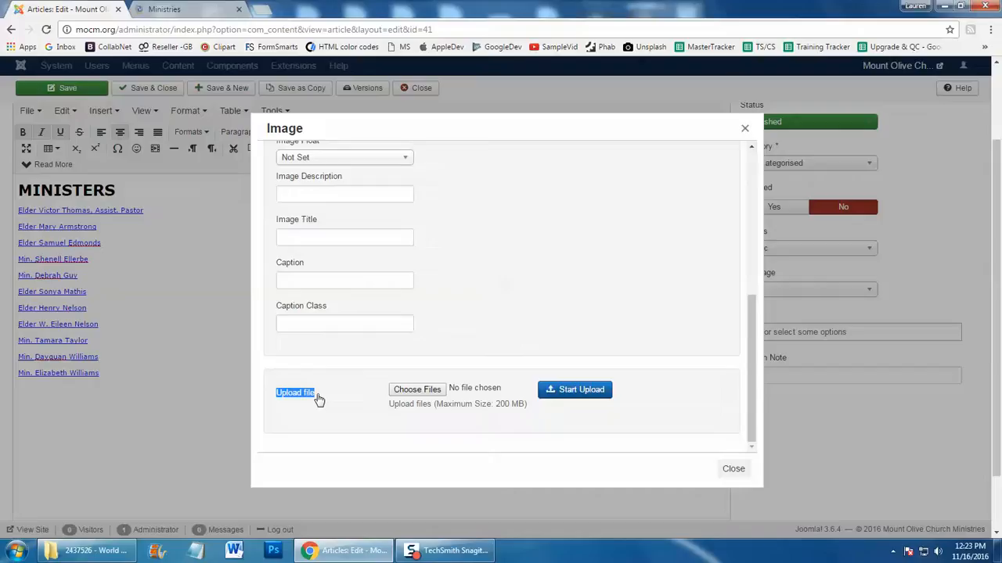
pyautogui.click(423, 394)
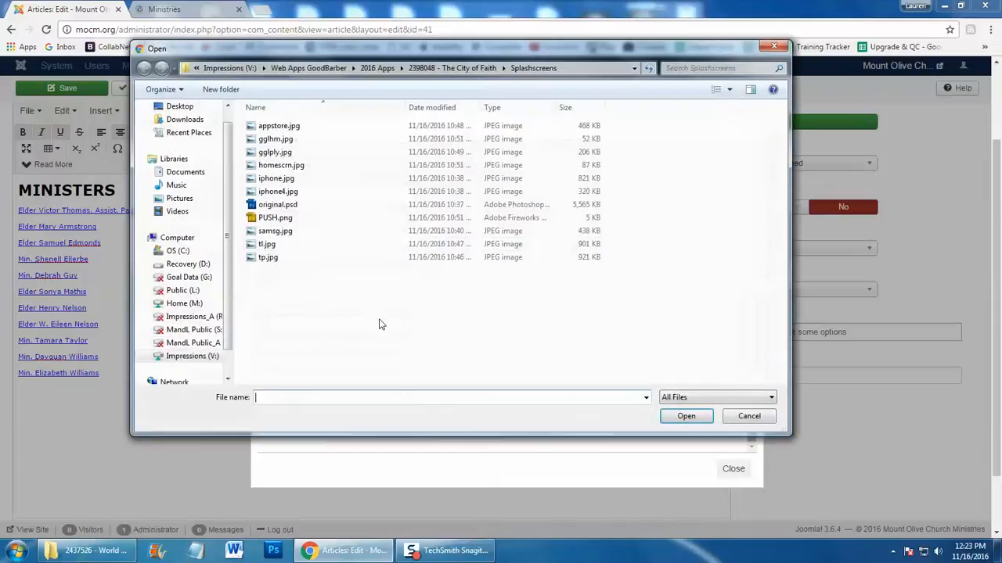
pyautogui.click(188, 107)
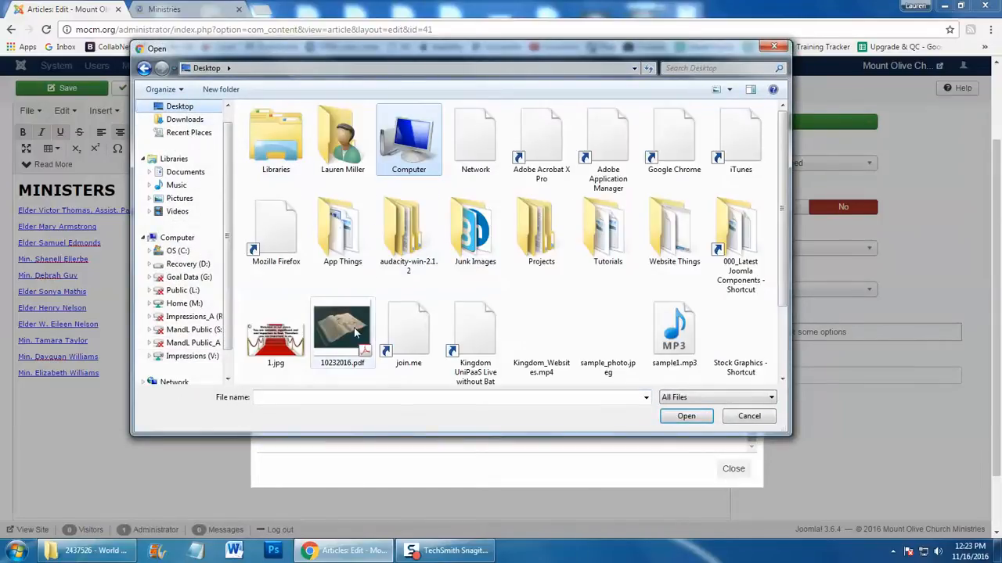
pyautogui.click(609, 338)
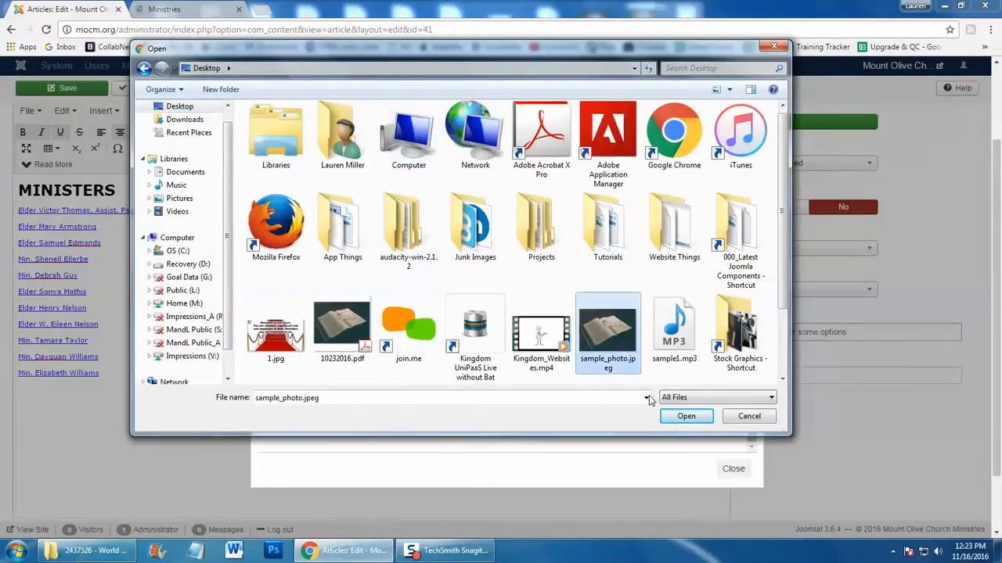
pyautogui.click(686, 418)
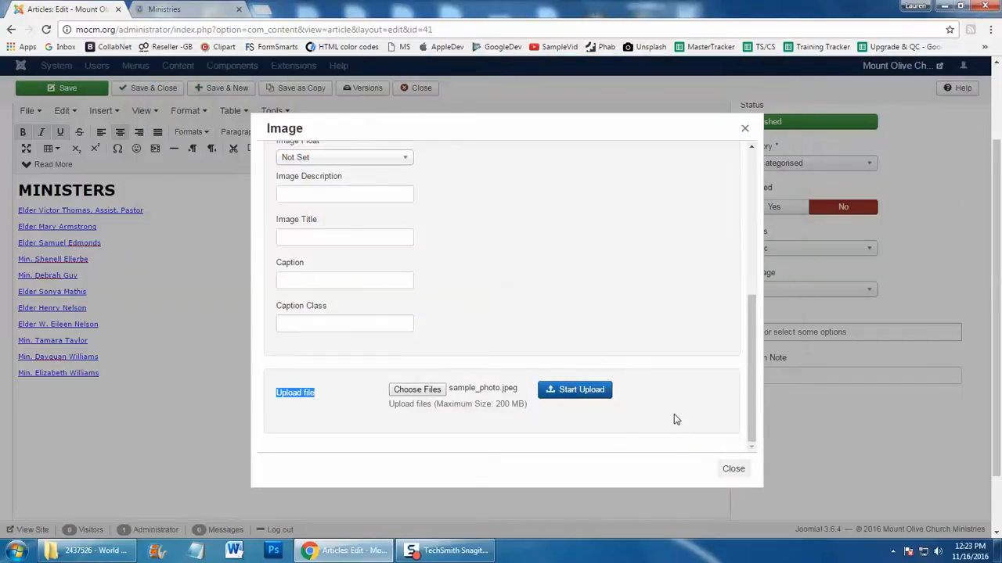
pyautogui.click(575, 392)
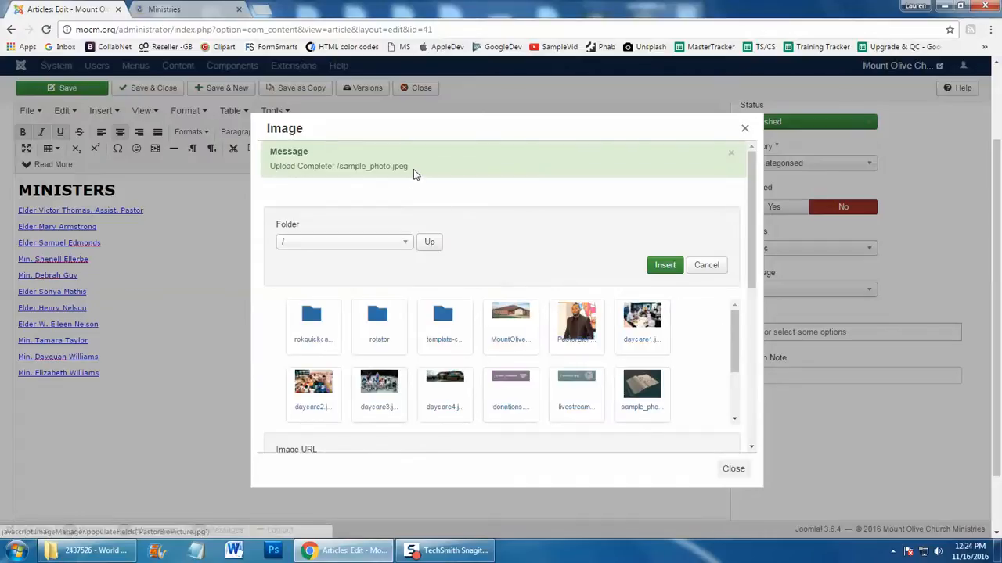
pyautogui.moveTo(392, 169); pyautogui.dragTo(268, 157)
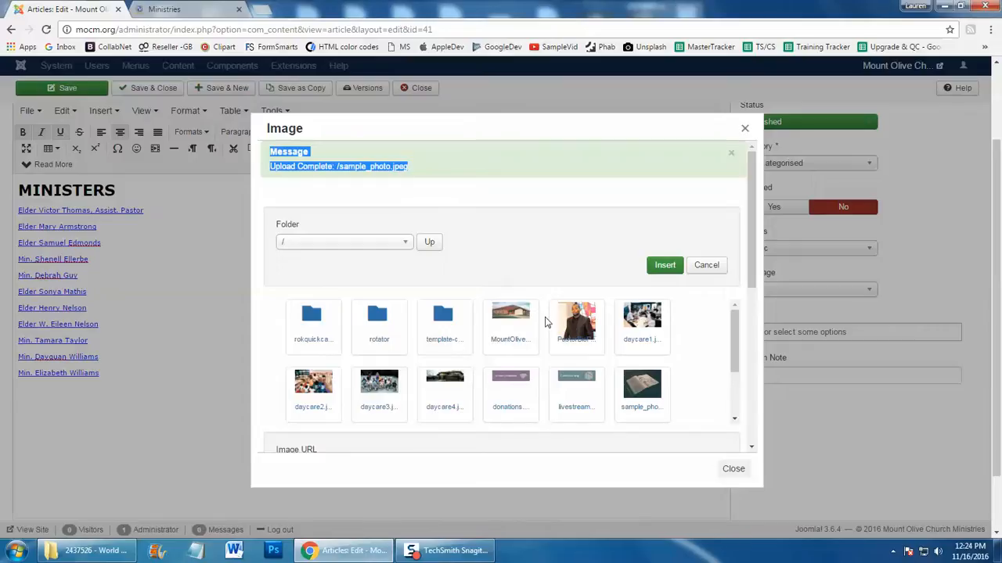
# Insert the uploaded sample_photo.jpeg into the article below the centred text.
pyautogui.scroll(-1, 546, 322)
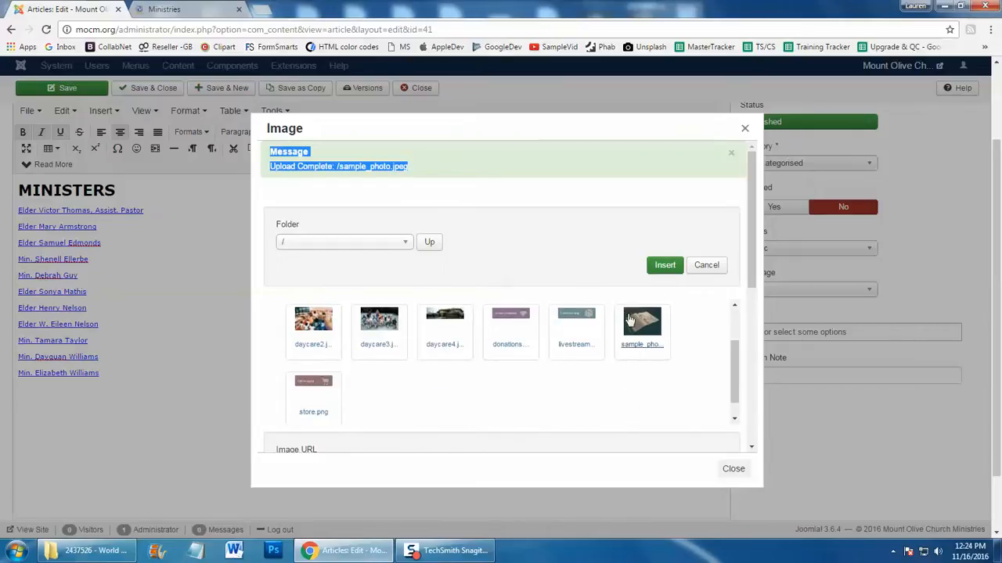
pyautogui.click(673, 378)
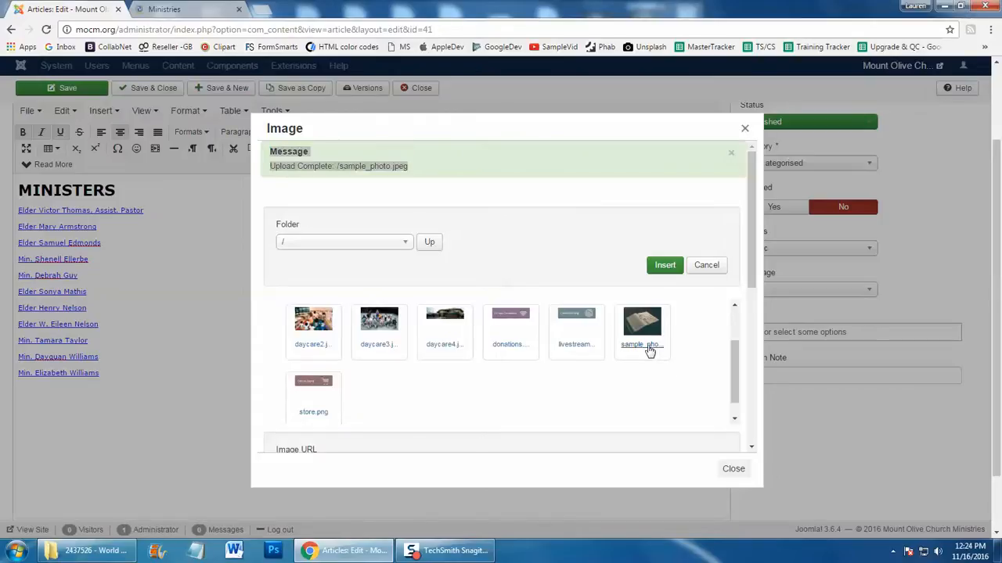
pyautogui.click(664, 266)
# Scale the inserted photo down by its corner until its full width fits inside the article body.
pyautogui.moveTo(726, 427); pyautogui.dragTo(729, 266)
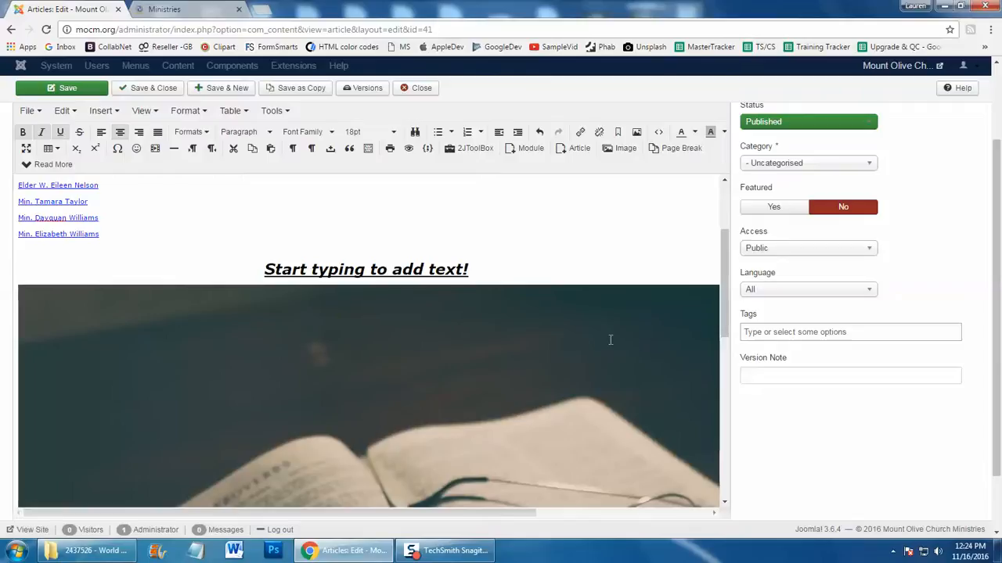
pyautogui.click(473, 377)
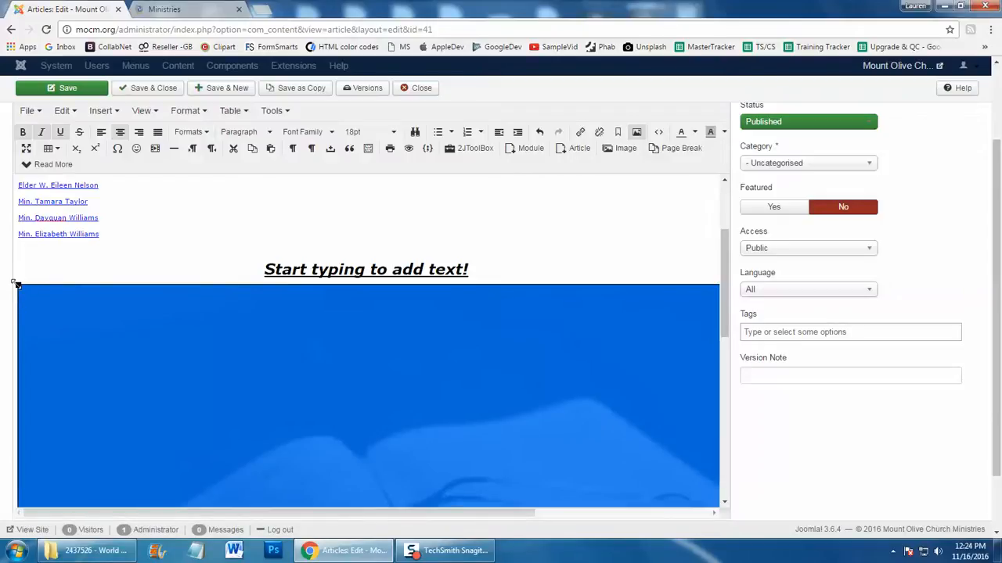
pyautogui.moveTo(17, 285); pyautogui.dragTo(406, 466)
pyautogui.moveTo(96, 285); pyautogui.dragTo(154, 323)
pyautogui.click(92, 327)
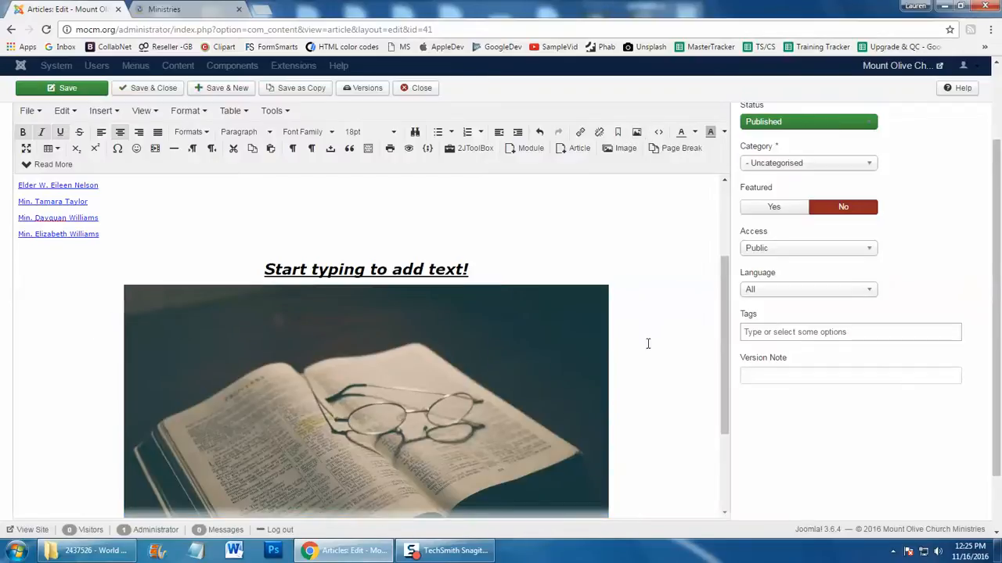
# Review the centred text and resized photo in the Ministers article, clear the selection, and save and close the article.
pyautogui.scroll(-1, 649, 348)
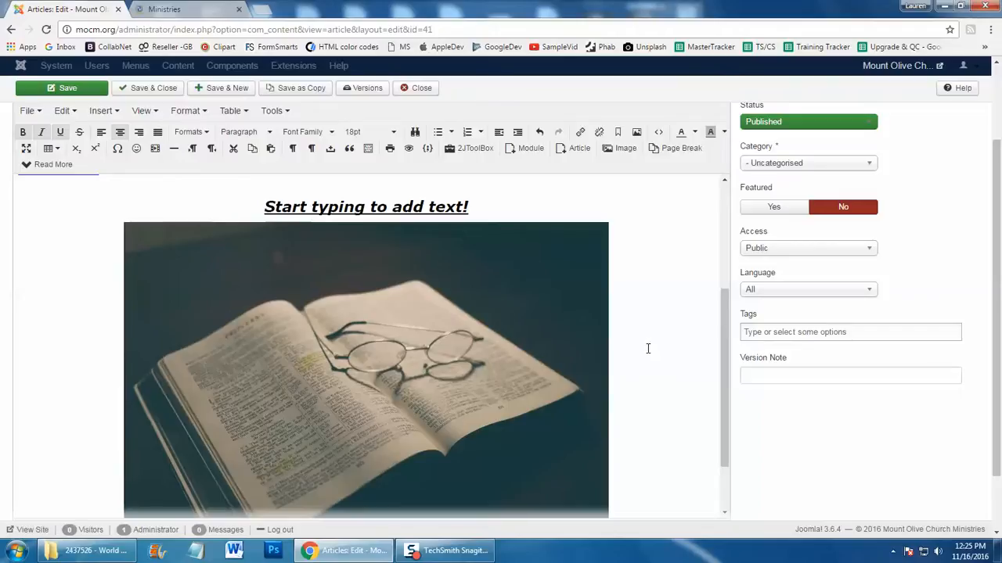
pyautogui.click(503, 211)
pyautogui.moveTo(468, 207); pyautogui.dragTo(265, 231)
pyautogui.click(276, 267)
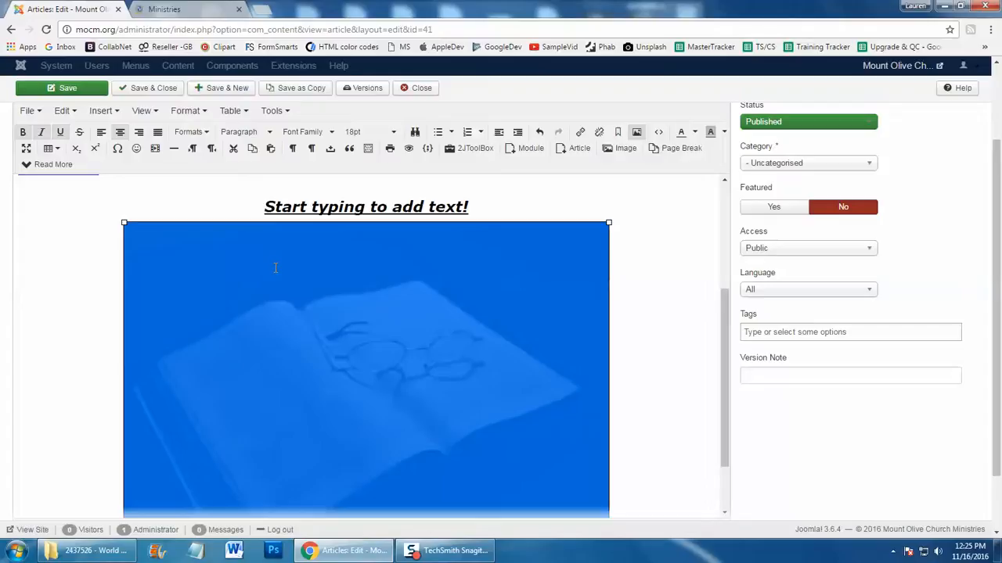
pyautogui.click(75, 265)
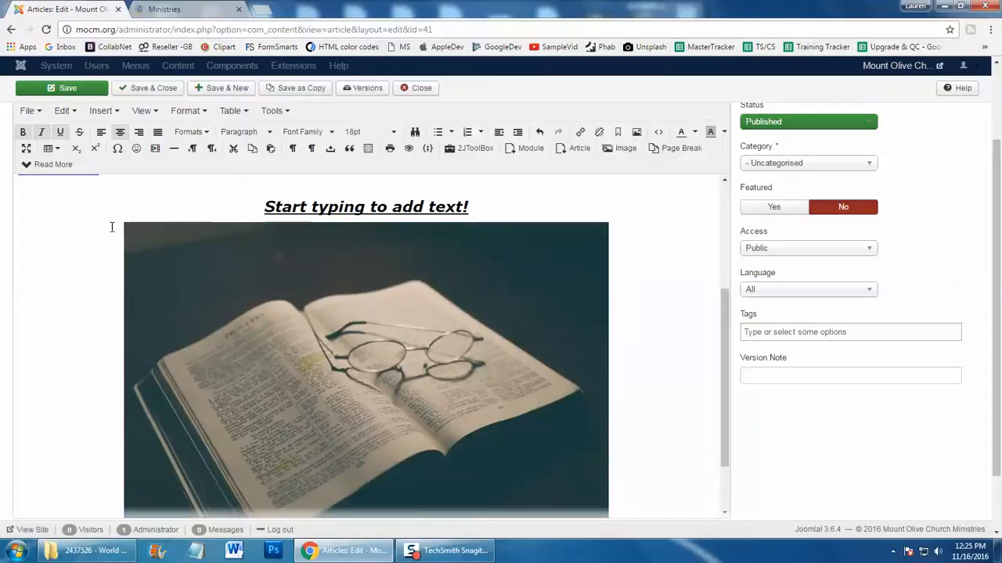
pyautogui.click(146, 95)
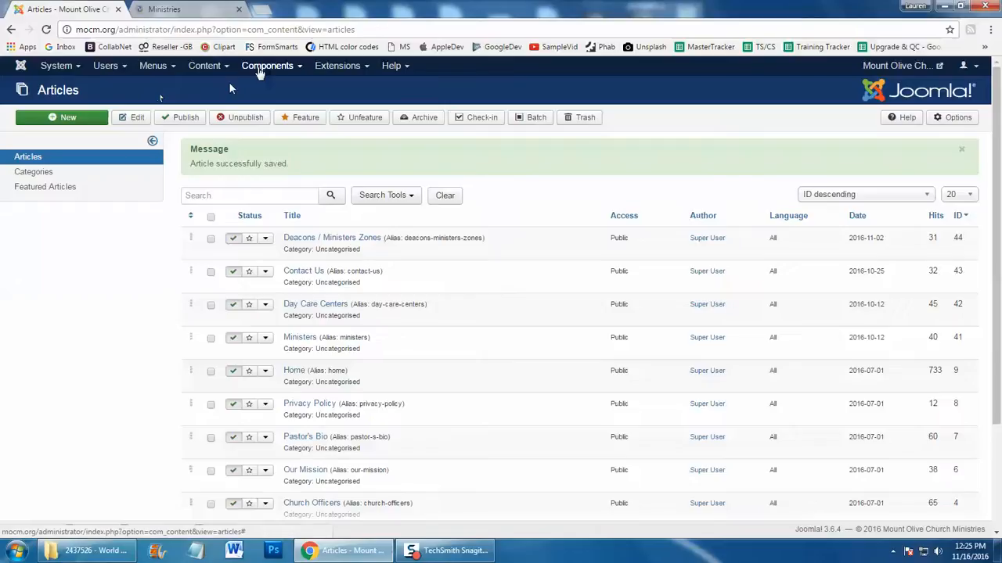
# Flush the site's CDN cache through the Cloud Proxy Integration component.
pyautogui.click(267, 66)
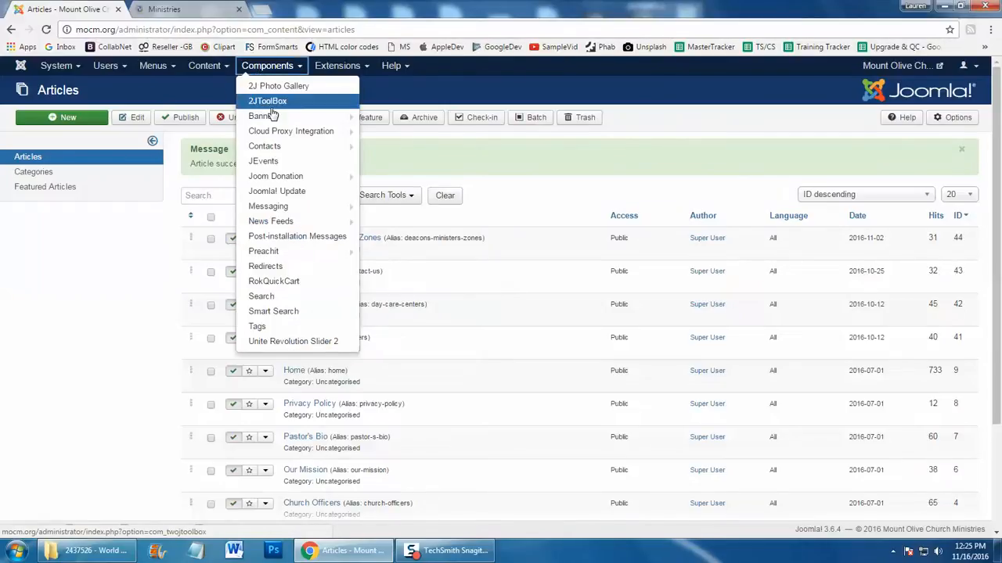
pyautogui.moveTo(277, 134)
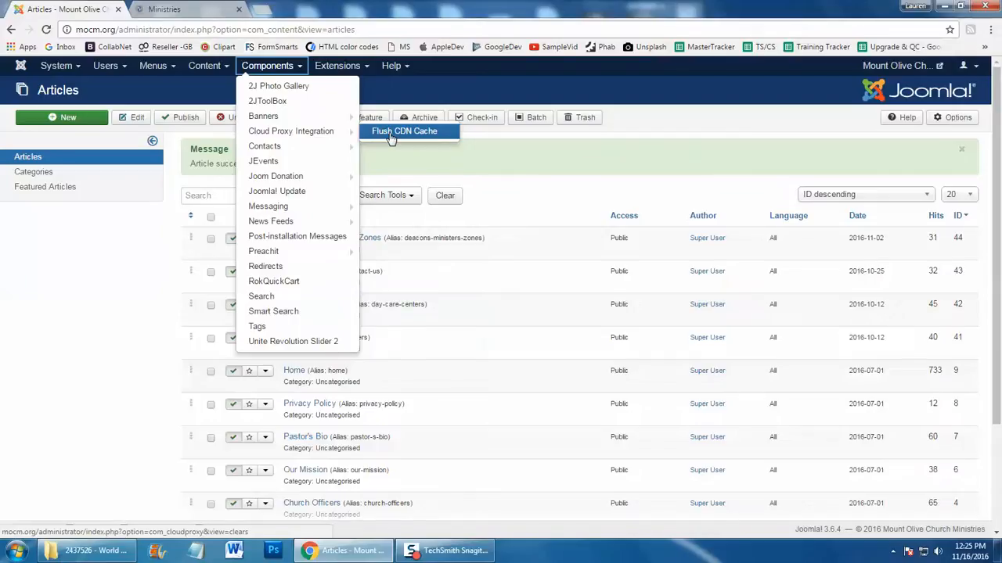
pyautogui.click(391, 135)
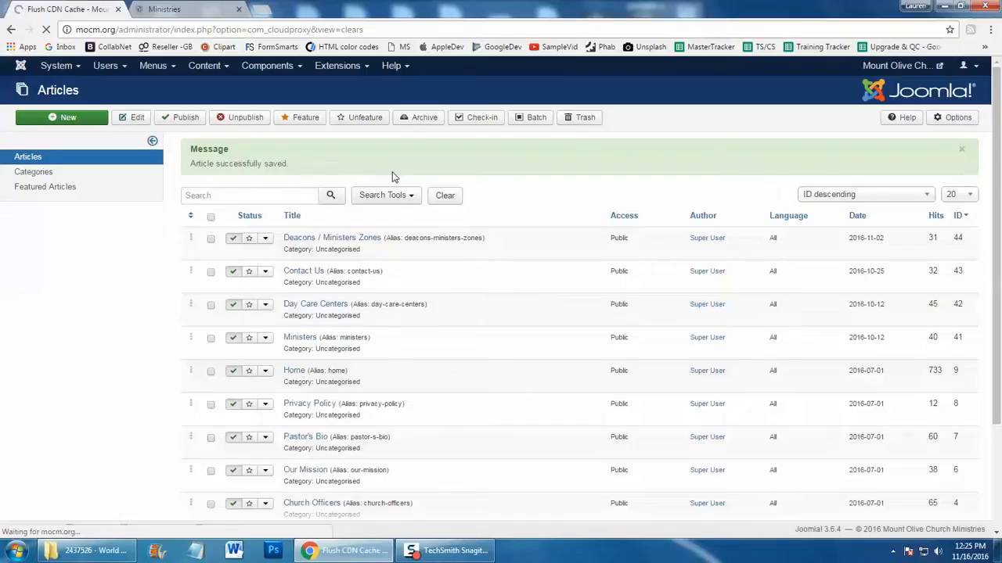
pyautogui.moveTo(325, 156); pyautogui.dragTo(13, 154)
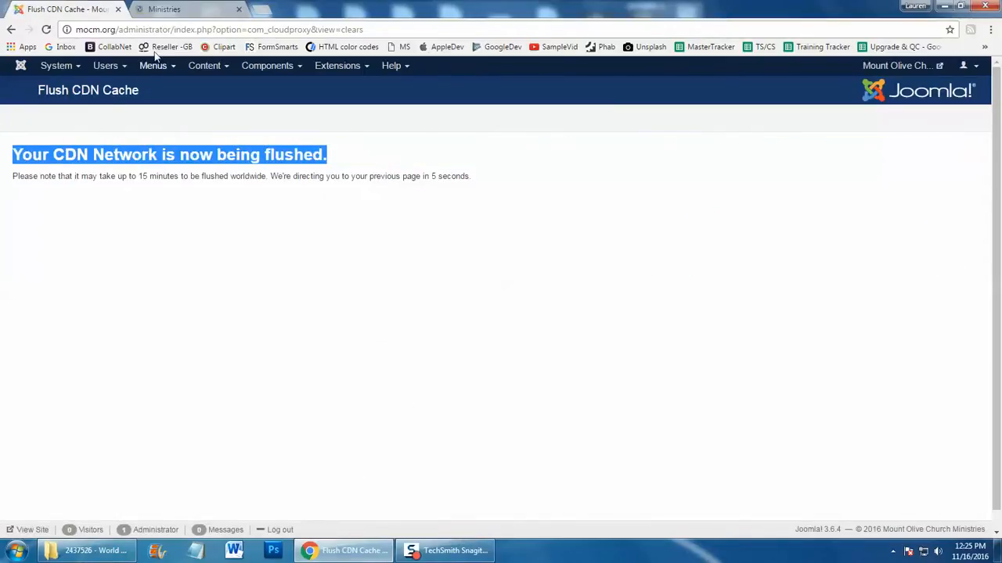
# Open the Ministers page under Our Staff on the live site and check the added text and photo there.
pyautogui.click(193, 10)
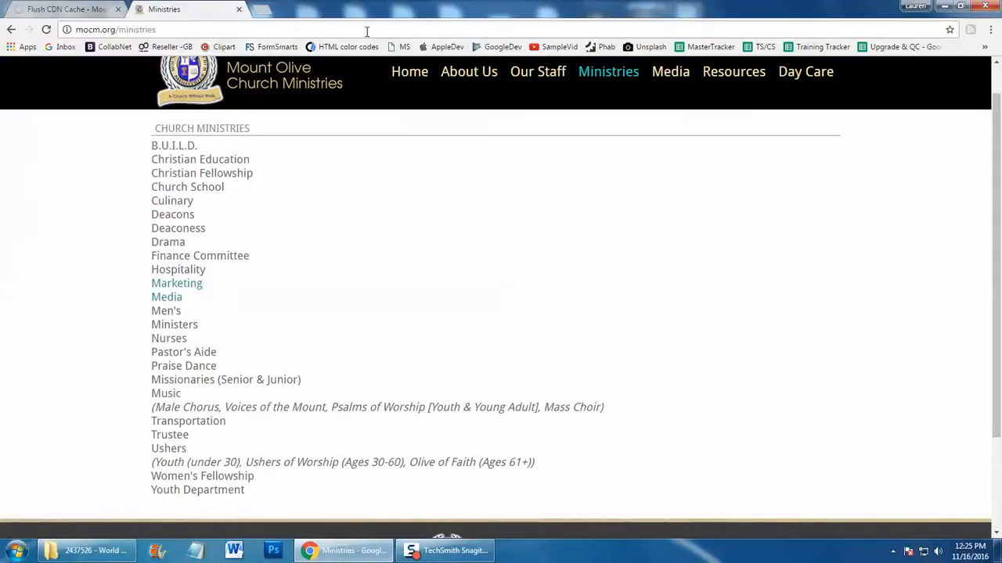
pyautogui.moveTo(552, 72)
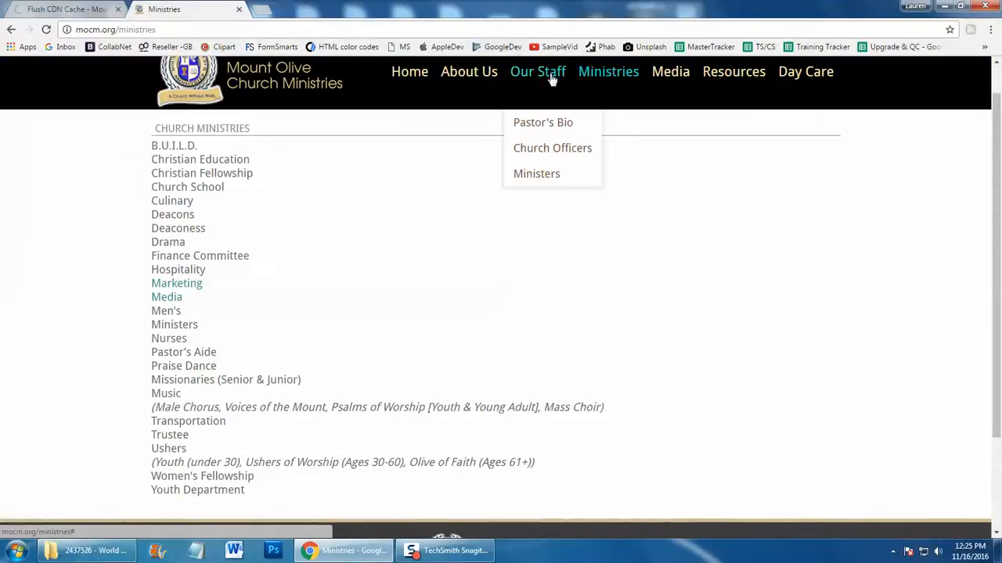
pyautogui.click(539, 175)
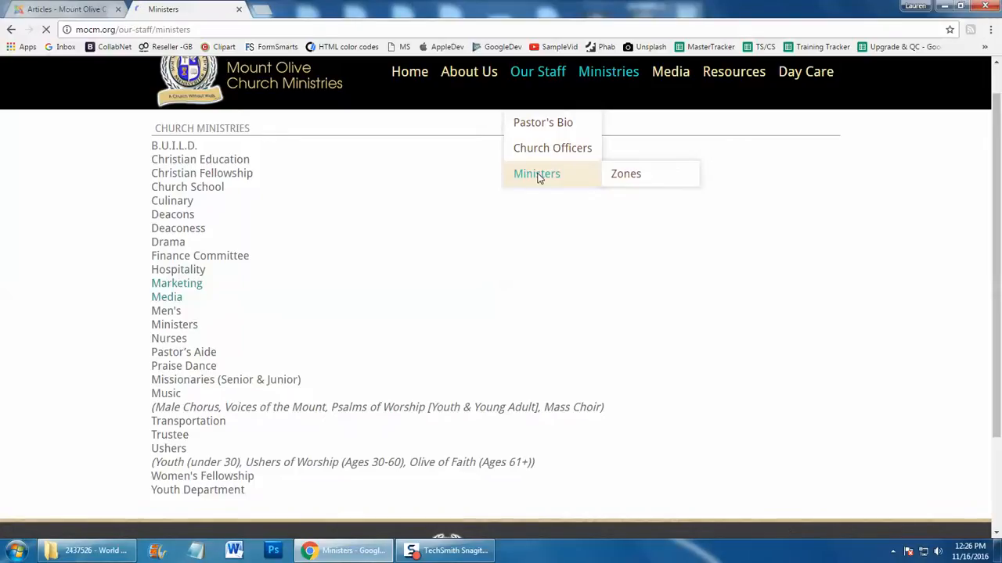
pyautogui.scroll(-4, 539, 212)
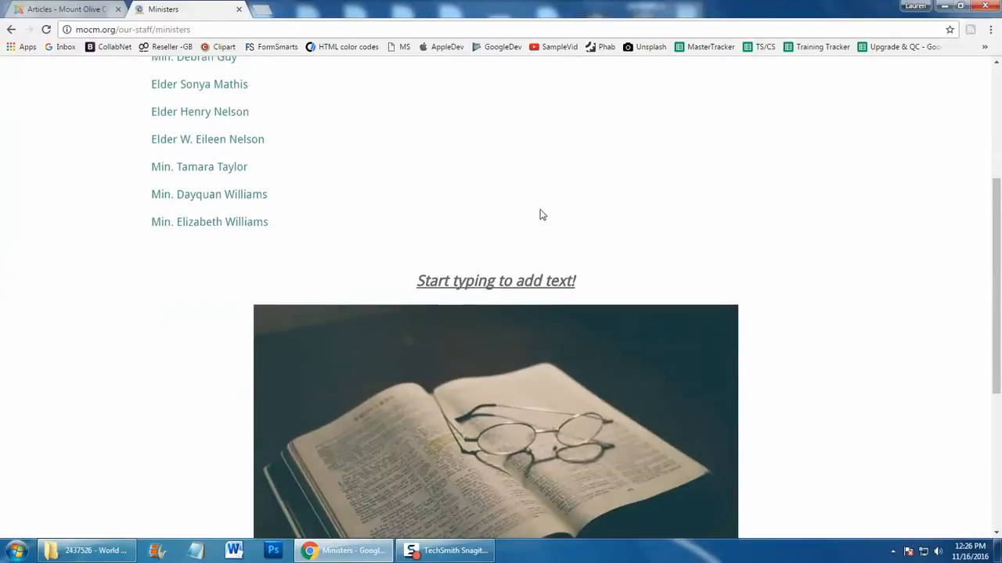
pyautogui.moveTo(578, 219); pyautogui.dragTo(409, 221)
pyautogui.click(771, 280)
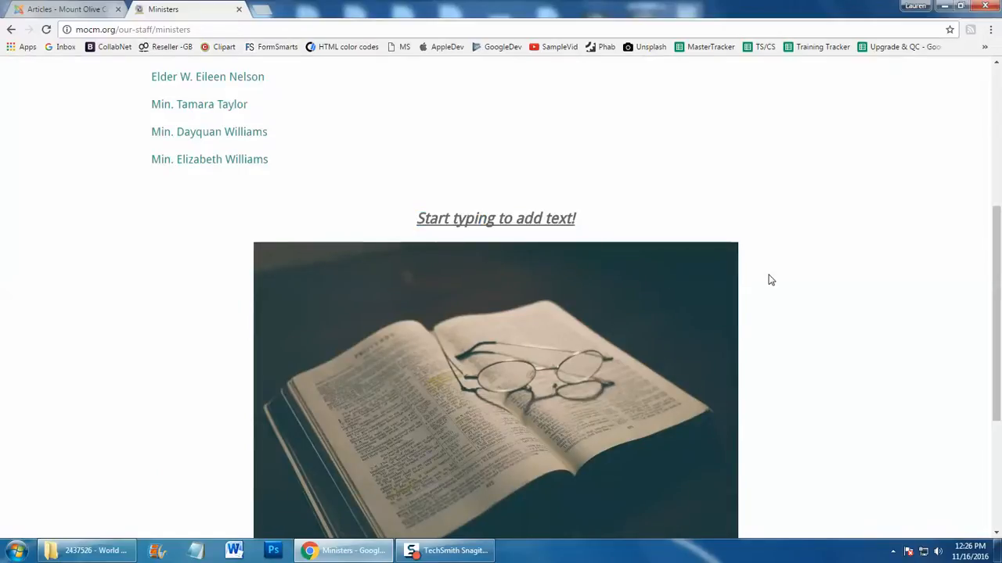
pyautogui.scroll(3, 771, 280)
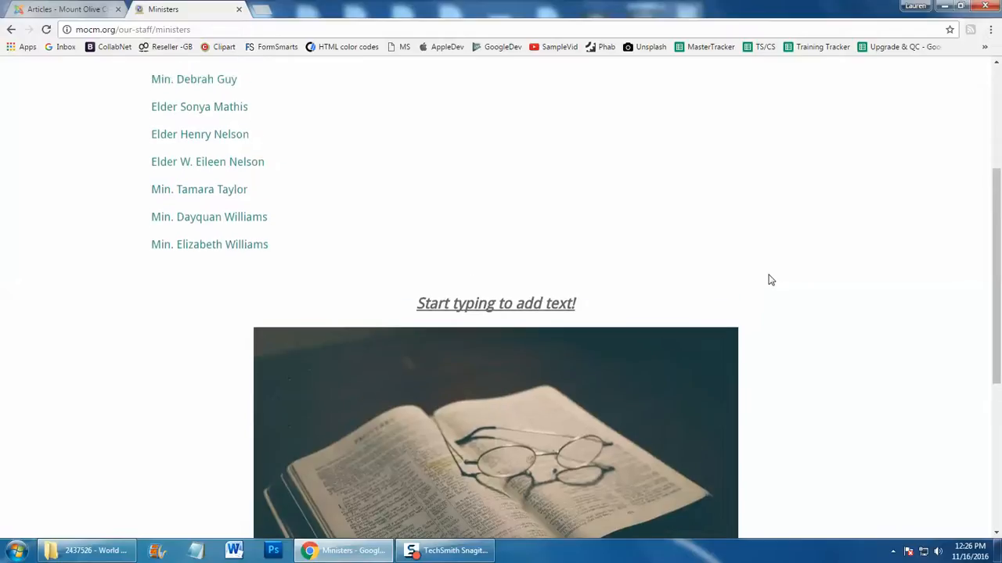
pyautogui.scroll(2, 771, 280)
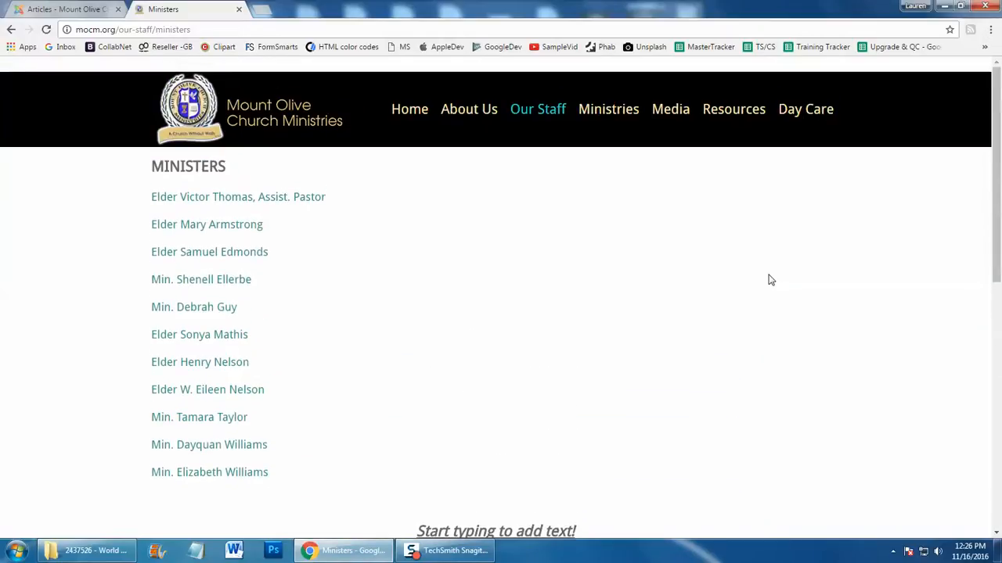
# Reopen the Ministers article in the Joomla administrator and delete the "Start typing to add text!" line and the photo below it.
pyautogui.click(77, 10)
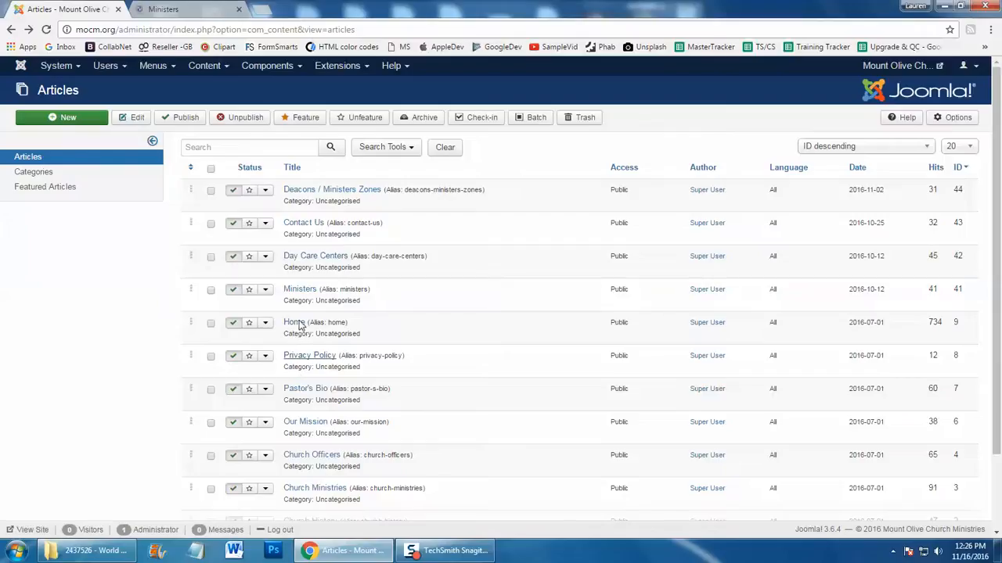
pyautogui.click(299, 292)
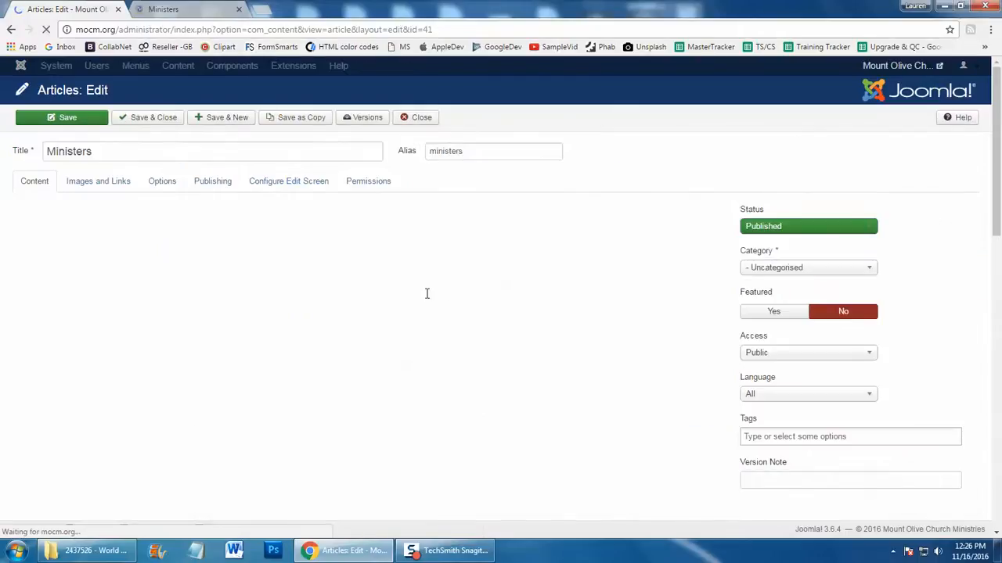
pyautogui.scroll(-3, 431, 302)
pyautogui.scroll(-2, 430, 305)
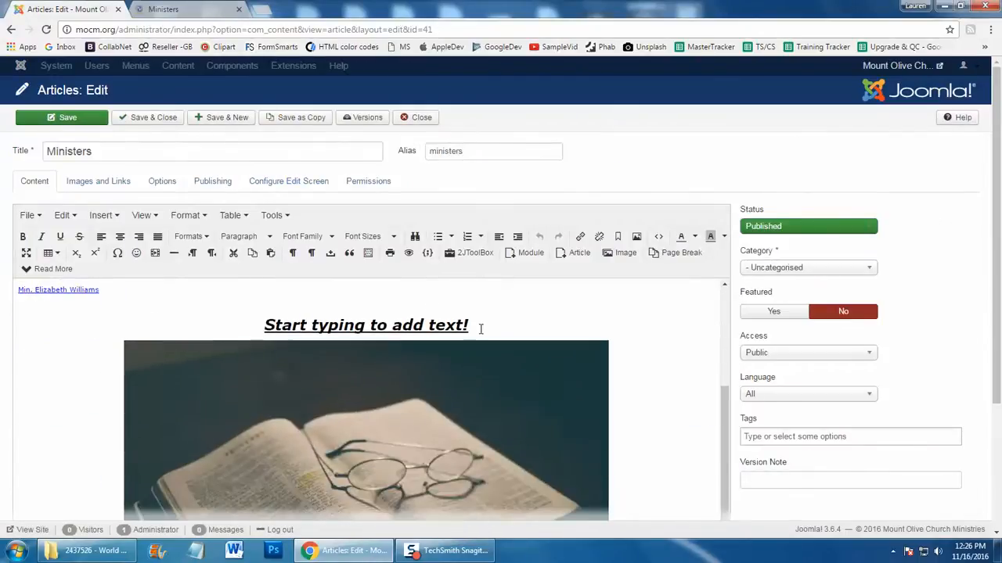
pyautogui.moveTo(480, 329); pyautogui.dragTo(266, 327)
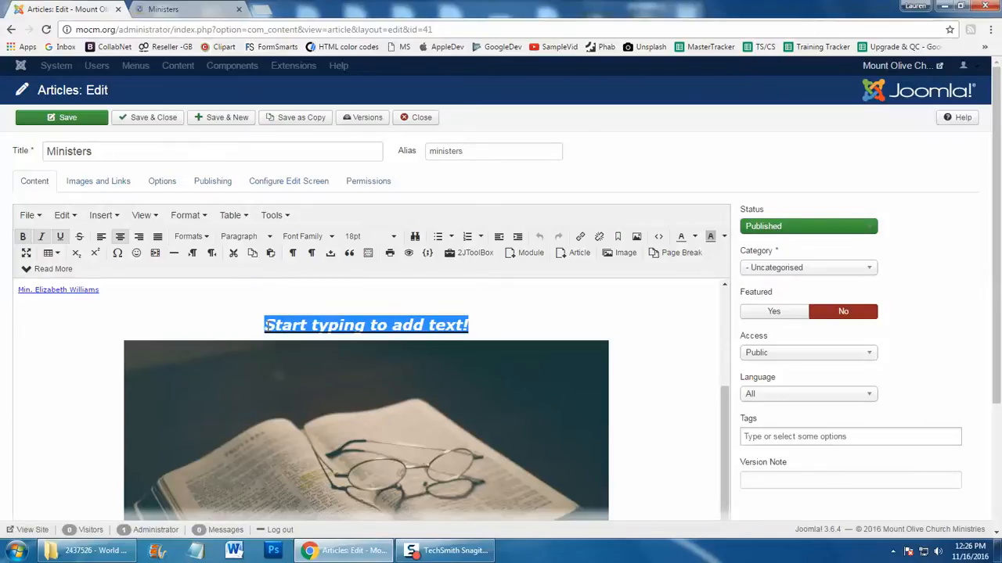
pyautogui.press('BackSpace')
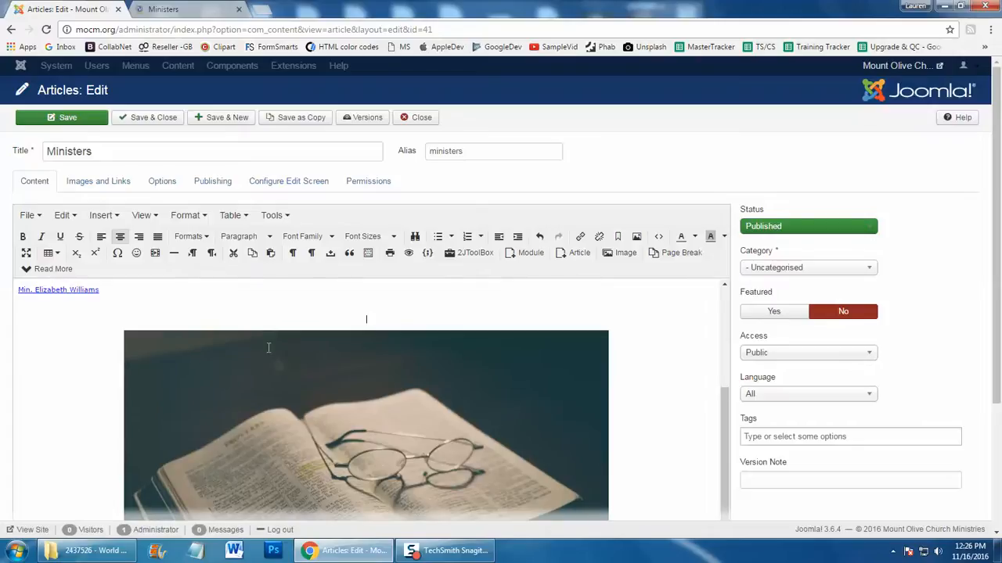
pyautogui.hotkey('shift', 'Down')
pyautogui.press('BackSpace')
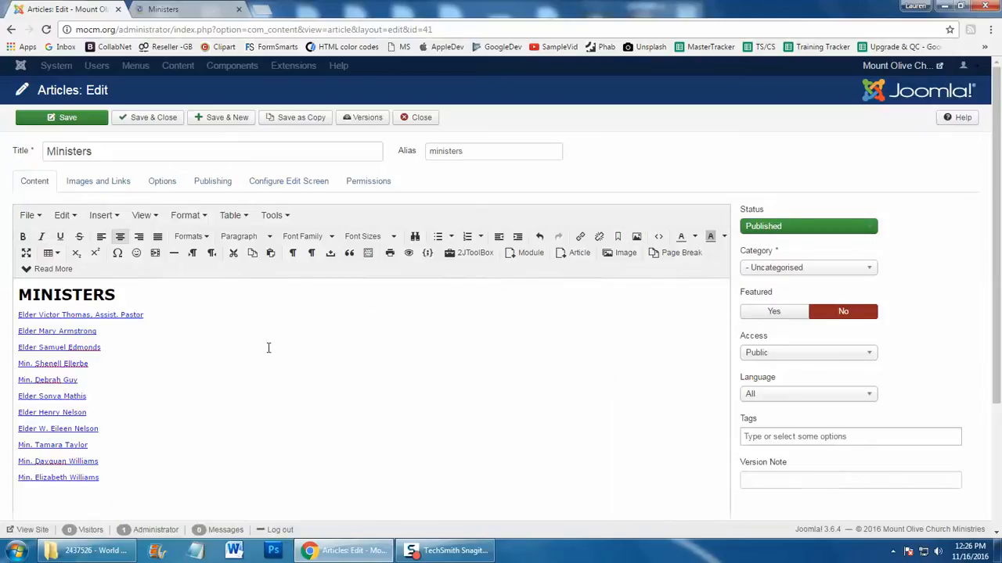
# Dismiss the Windows color scheme prompt, then save and close the cleaned-up Ministers article.
pyautogui.scroll(-2, 274, 367)
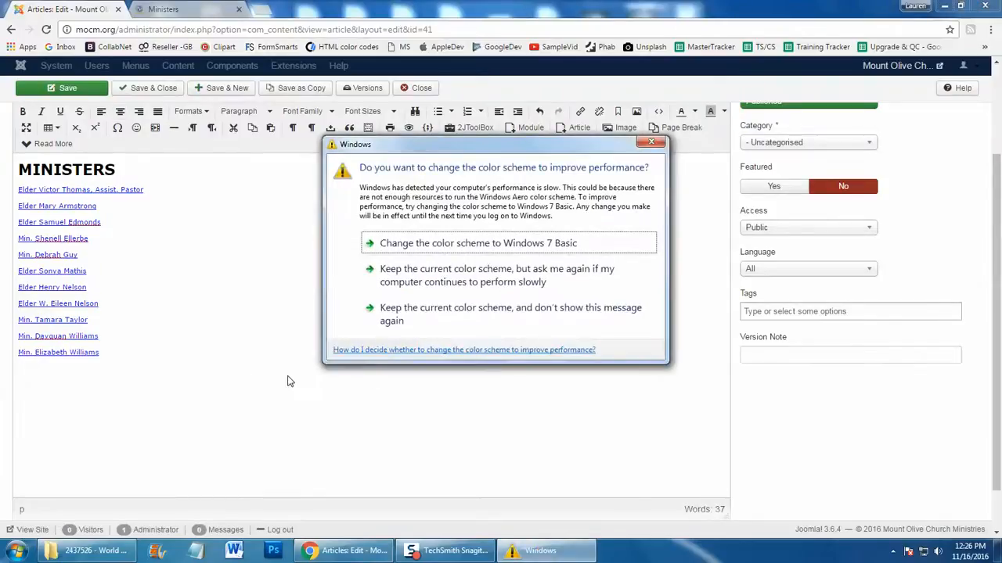
pyautogui.click(651, 144)
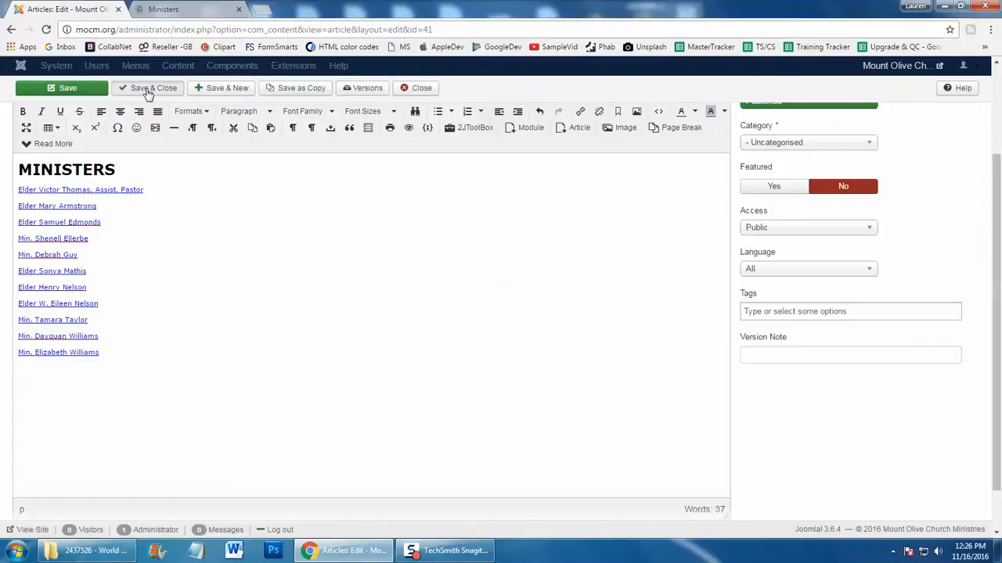
pyautogui.click(149, 91)
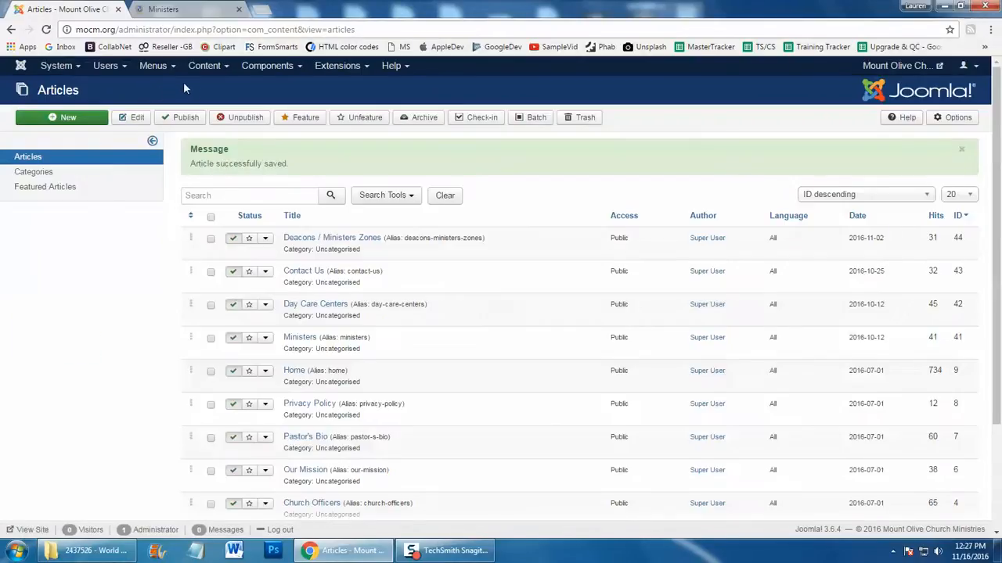
# Flush the CDN cache again to publish the removal of the sample text and photo.
pyautogui.click(266, 71)
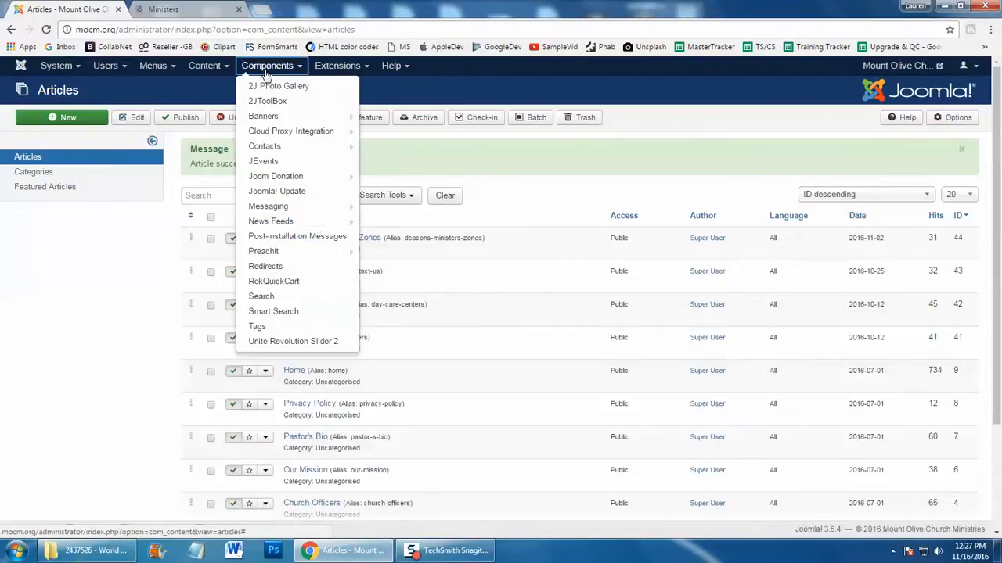
pyautogui.moveTo(266, 134)
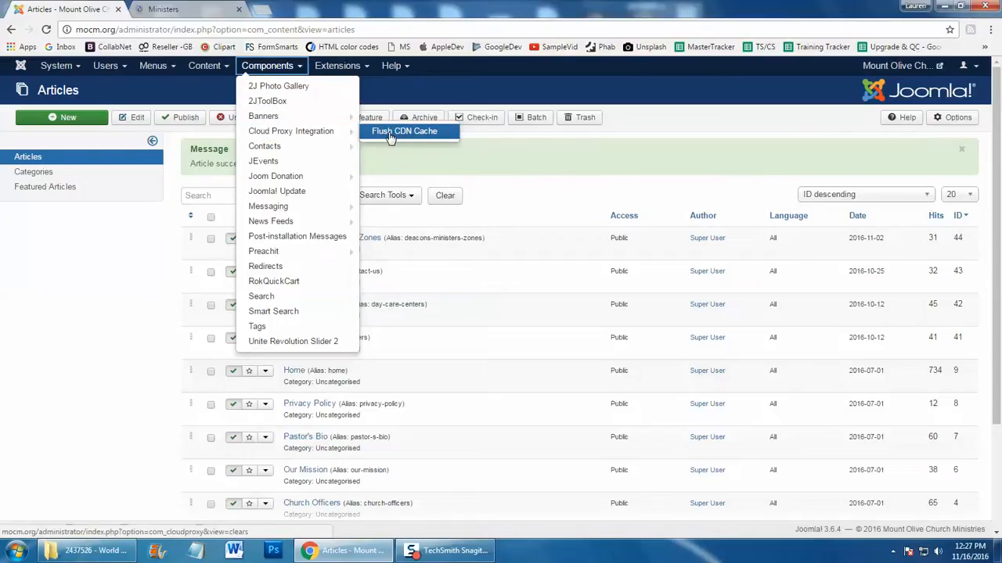
pyautogui.click(391, 133)
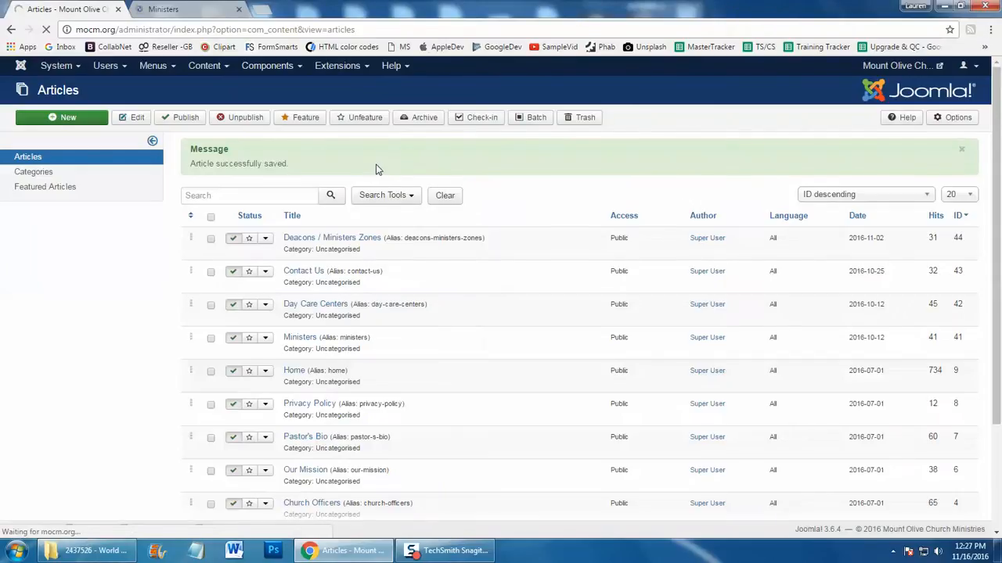
# Reload the live Ministers page and check the area below the list of ministers for the removed sample content.
pyautogui.click(210, 10)
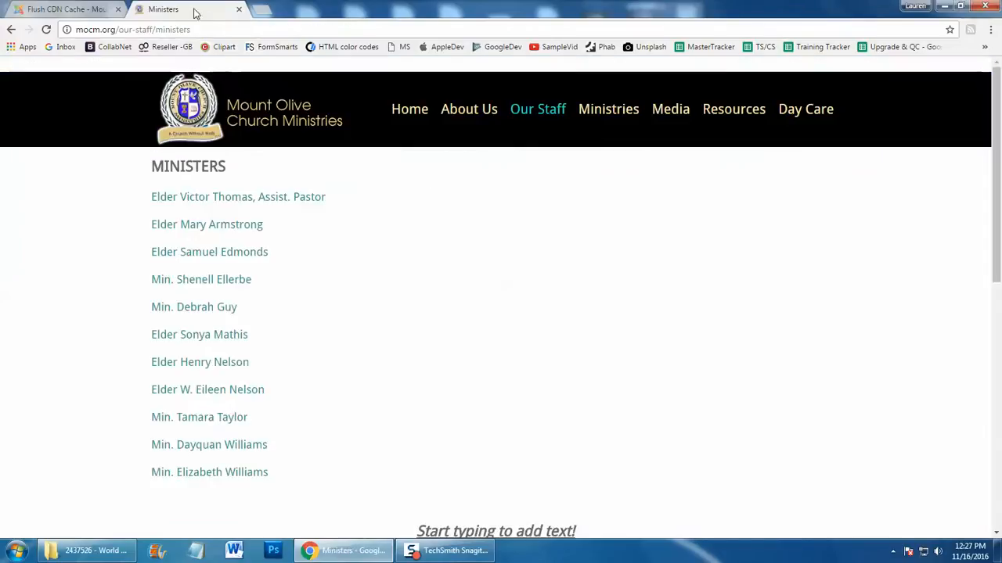
pyautogui.click(45, 30)
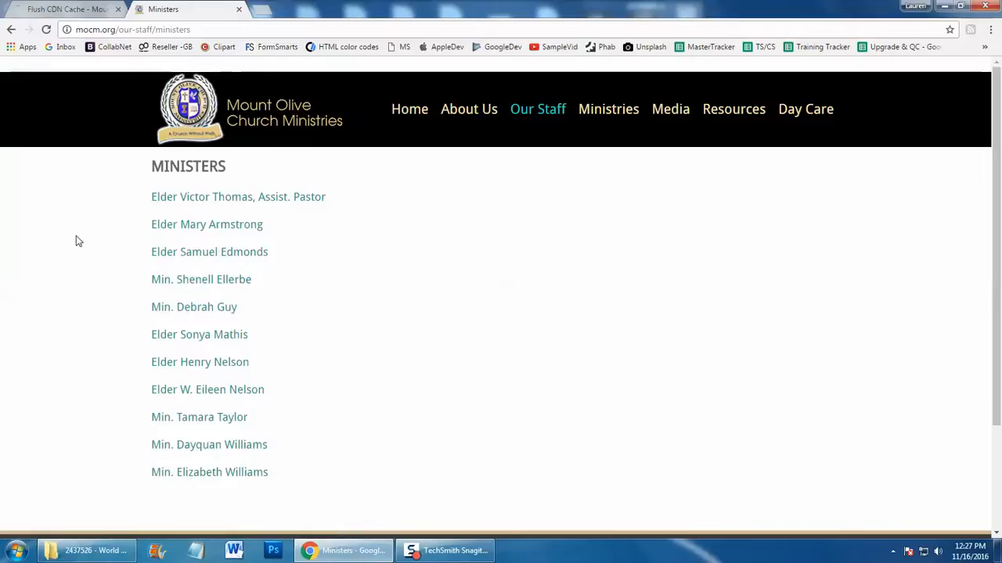
pyautogui.scroll(-1, 473, 389)
pyautogui.scroll(-1, 473, 389)
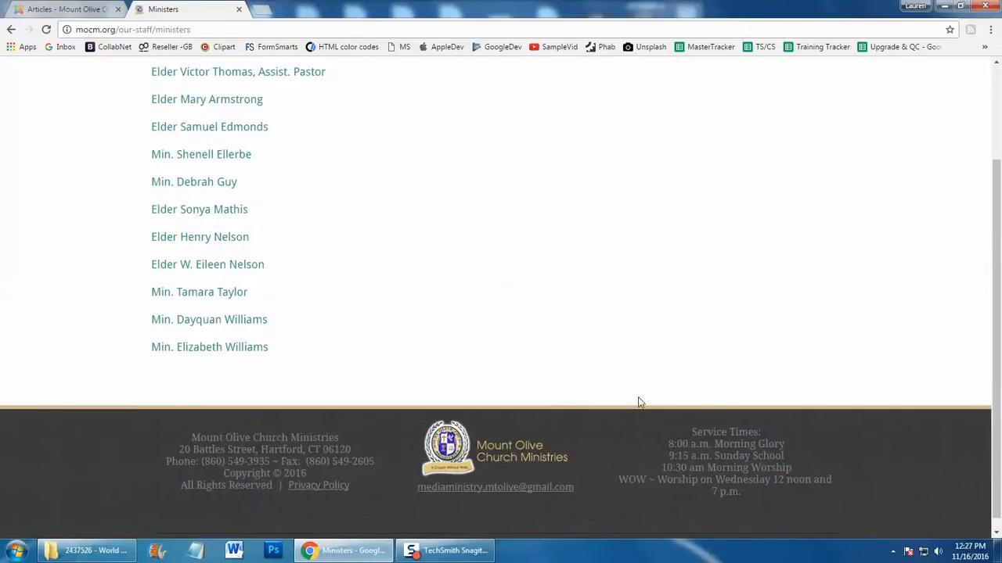
pyautogui.scroll(-1, 618, 417)
pyautogui.scroll(2, 618, 417)
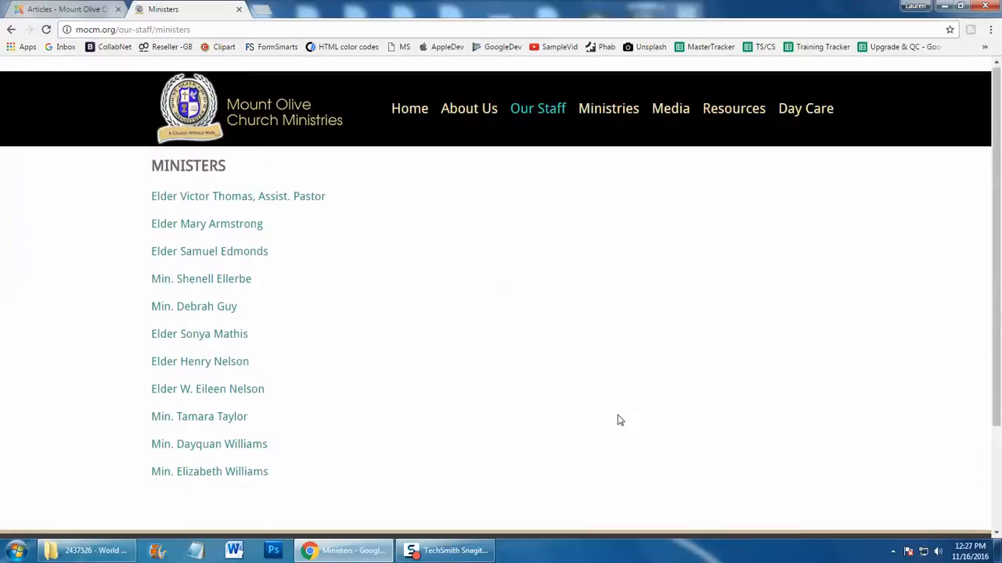